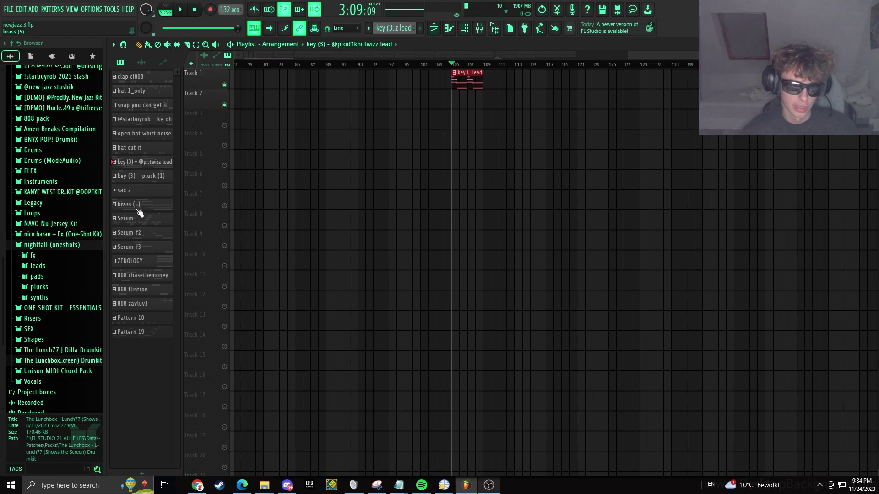
Place the brass (5) pattern on Track 2 at bar 105 and play it with its notes shown in the piano roll.
left_click_drag(140, 214, 449, 95)
double_click(451, 95)
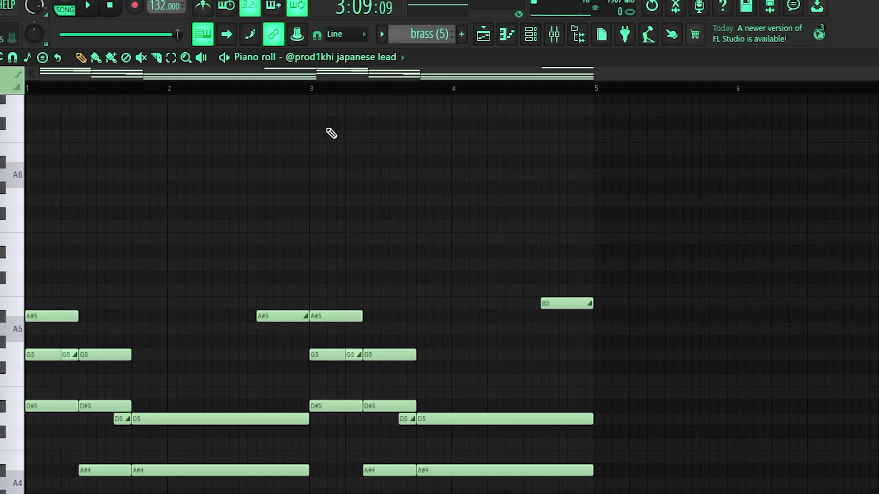
scroll(111, 217, "down", 4)
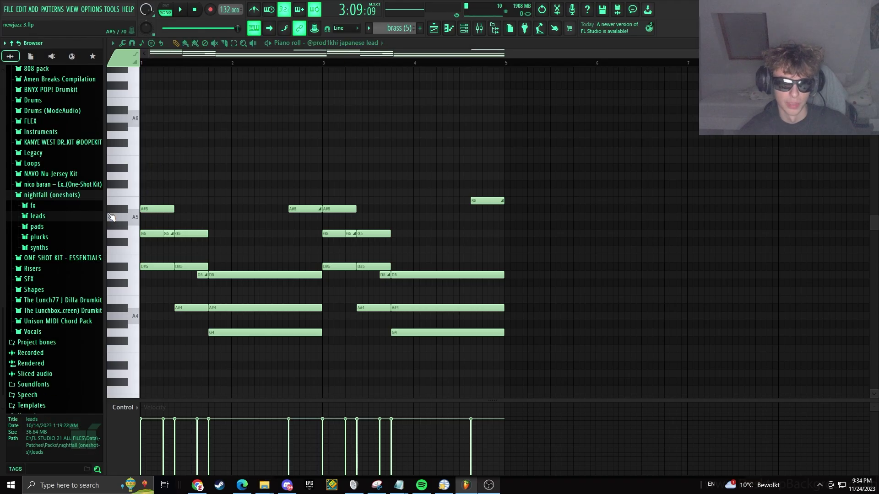
scroll(331, 224, "up", 1)
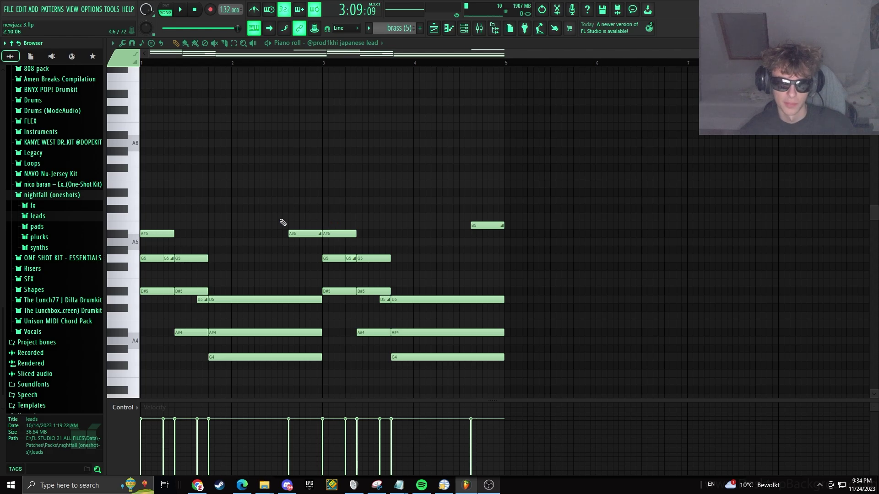
key("space")
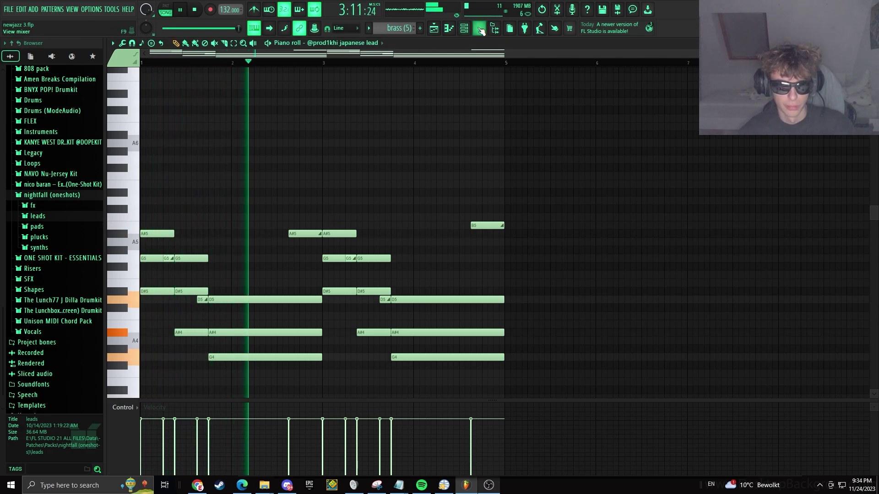
key("space")
Solo Track 2 in the playlist, play the brass (5) clip alone, and restore all tracks.
left_click(434, 28)
right_click(224, 106)
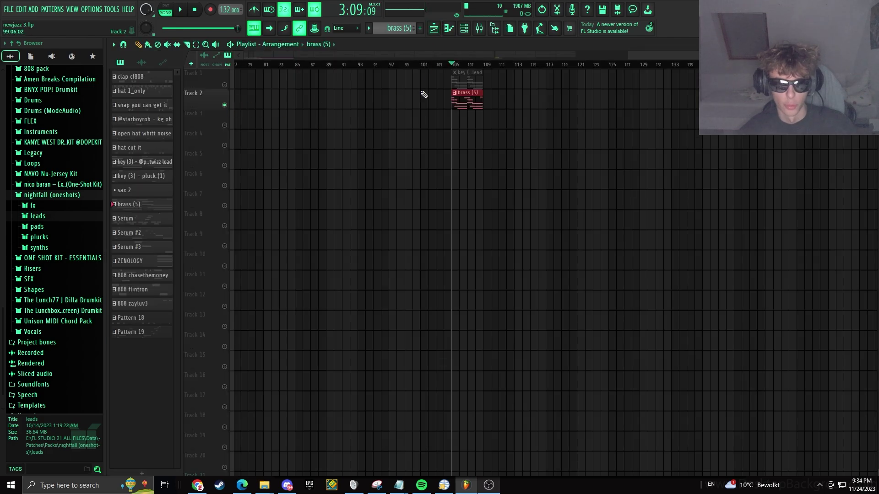
key("space")
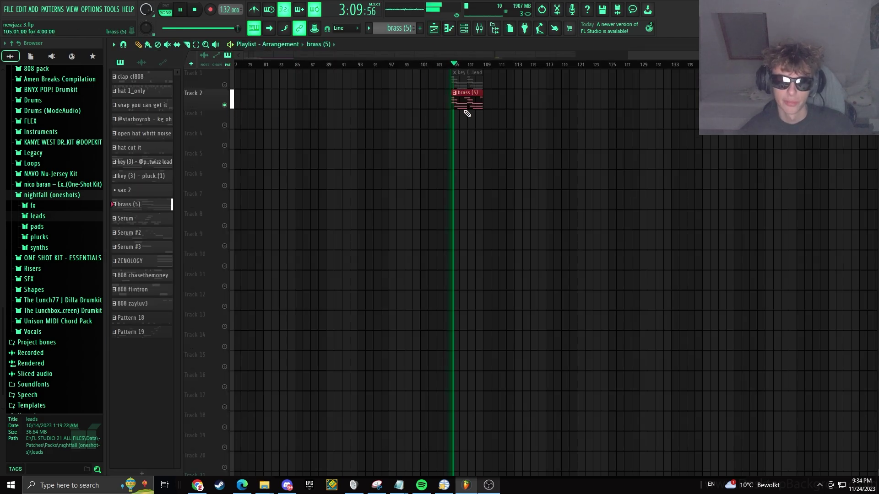
key("space")
right_click(225, 105)
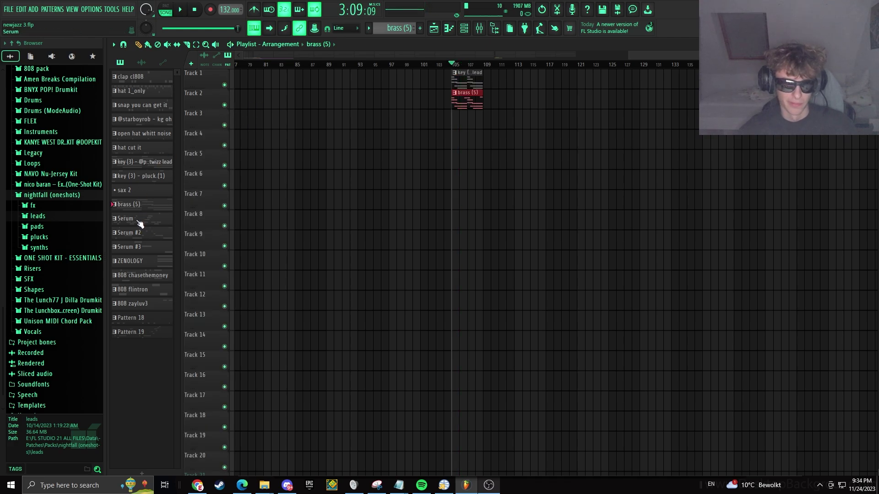
Place the Serum pattern on Track 3 at bar 105 and play it with its notes shown in the piano roll.
left_click_drag(140, 223, 454, 119)
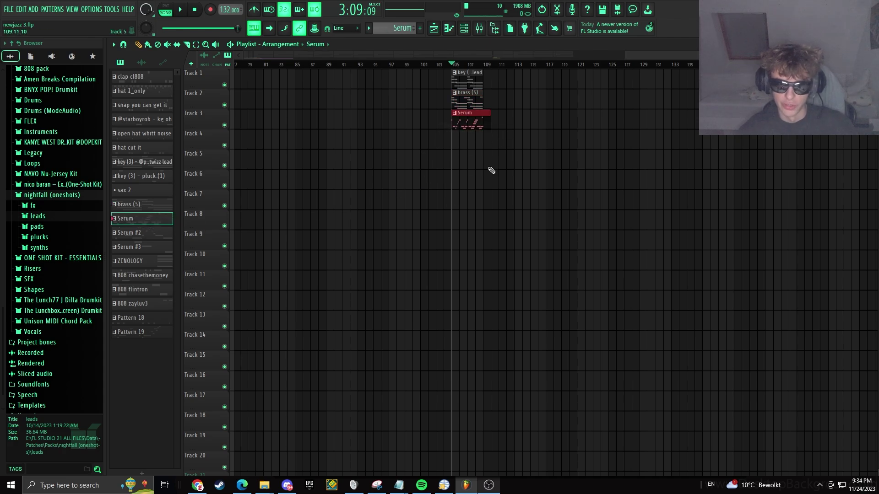
double_click(472, 123)
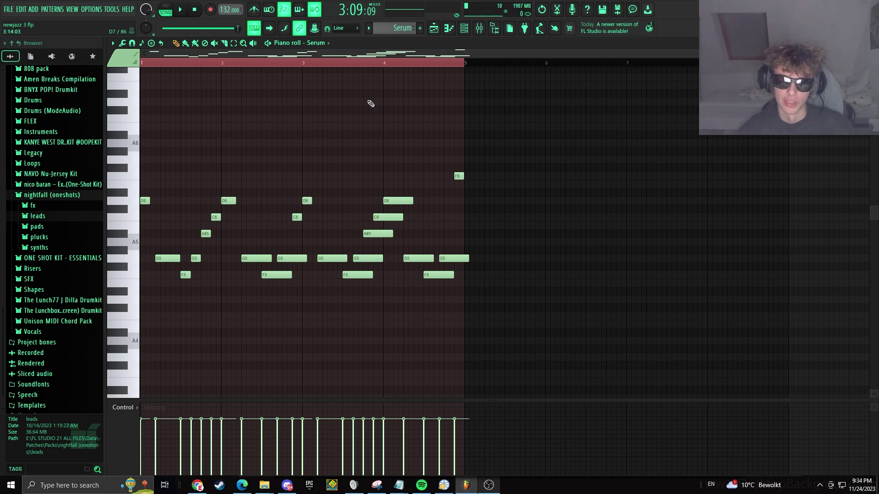
key("space")
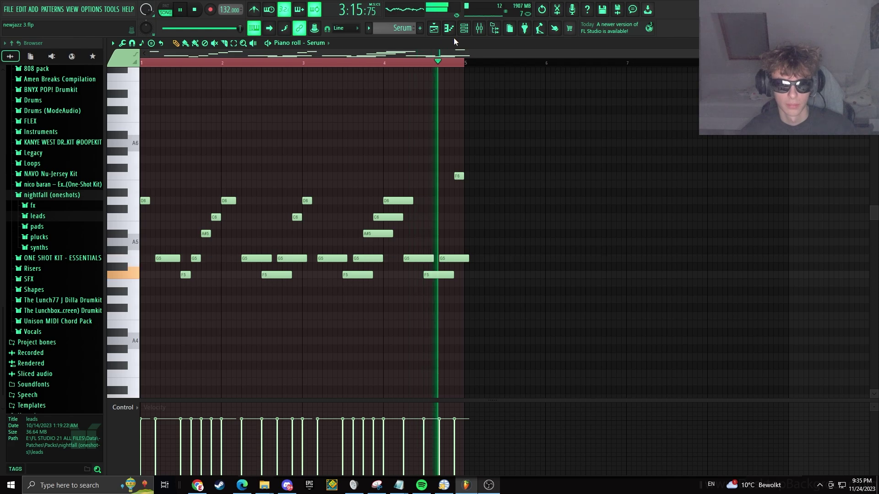
key("space")
Examine oscillator A's waveform in the Serum channel's wavetable editor, and close the synth and channel rack.
left_click(464, 29)
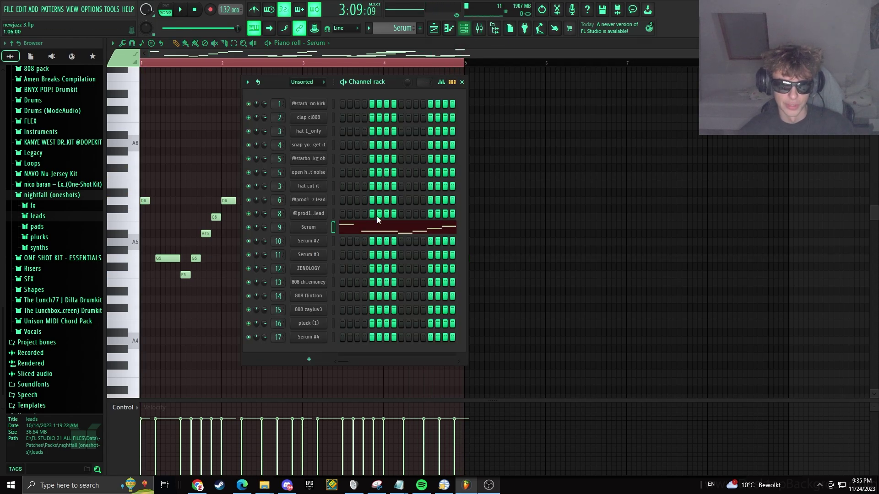
left_click(316, 224)
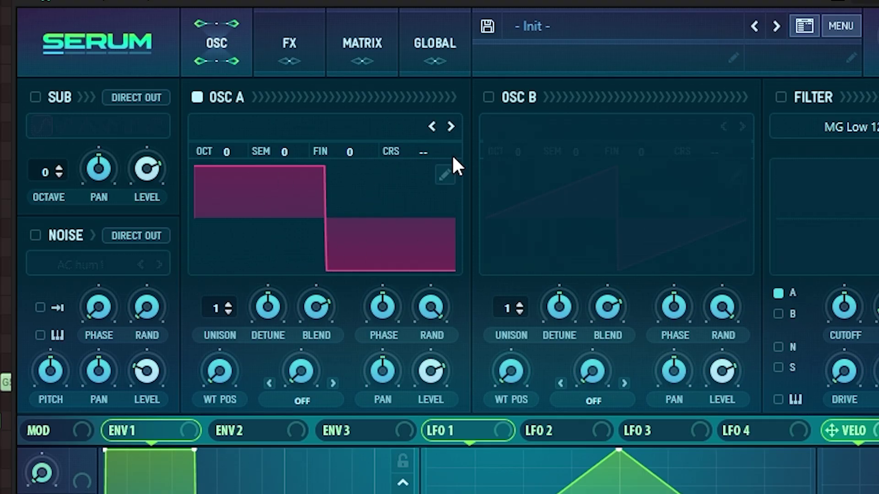
left_click(446, 171)
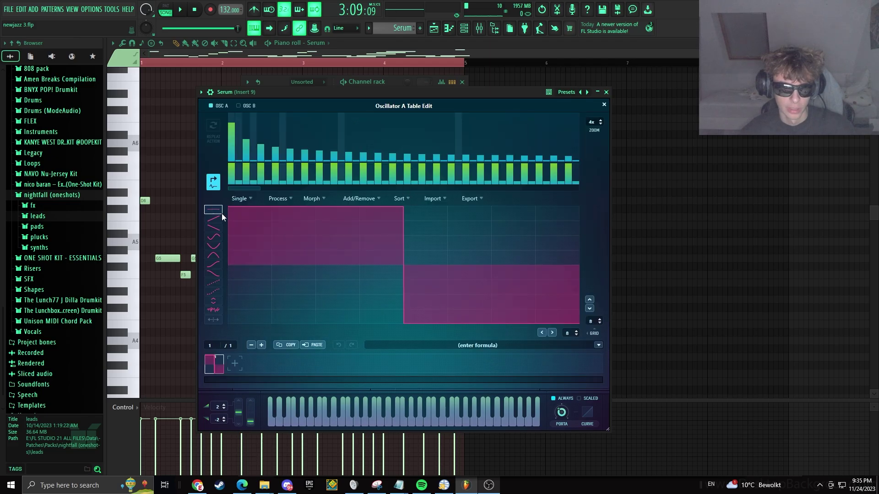
left_click(604, 105)
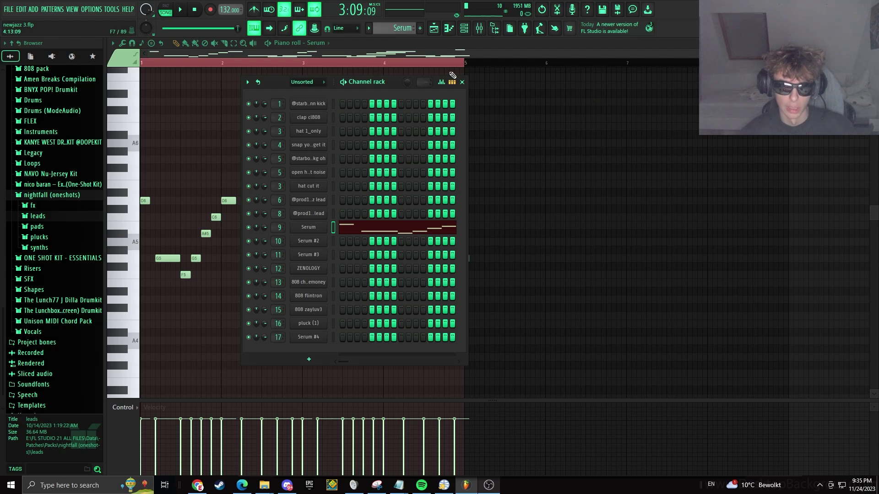
left_click(462, 82)
Play the Serum pattern on its own in pattern mode and return to the playlist.
key("space")
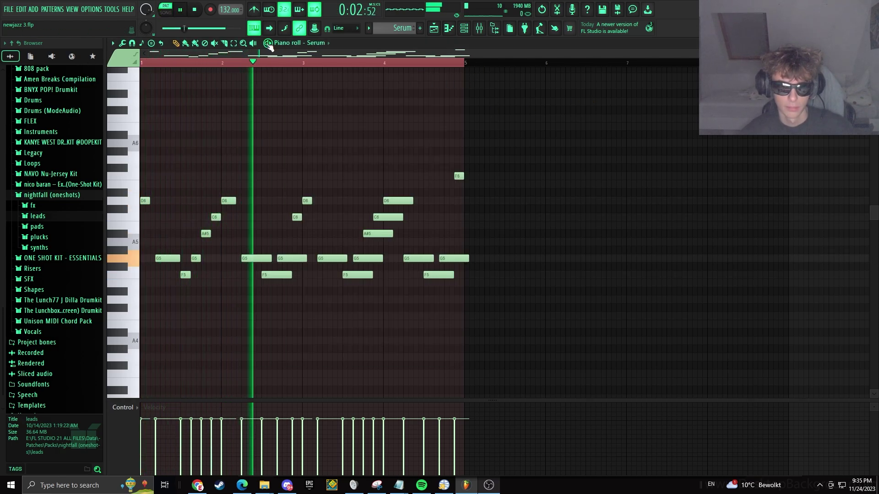
key("space")
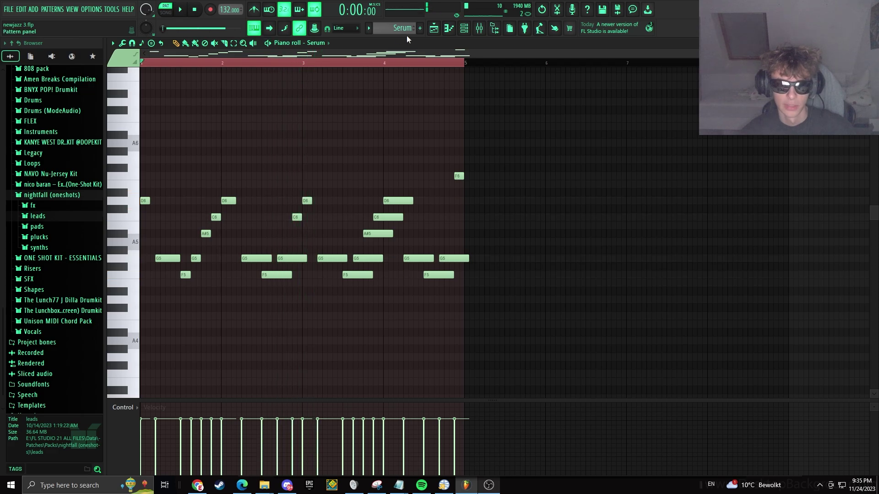
left_click(439, 31)
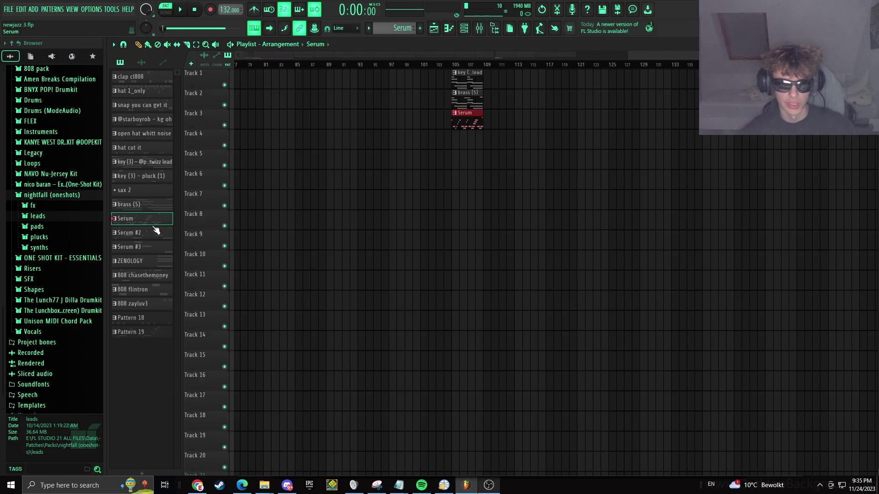
Place the Serum #2 pattern on Track 4 at bar 105 and play it with that track soloed.
left_click_drag(155, 230, 458, 140)
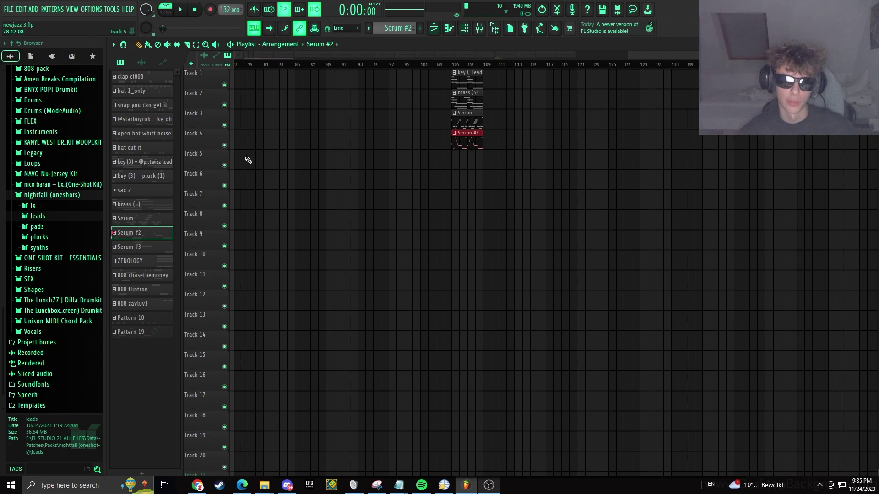
right_click(225, 145)
key("l")
key("space")
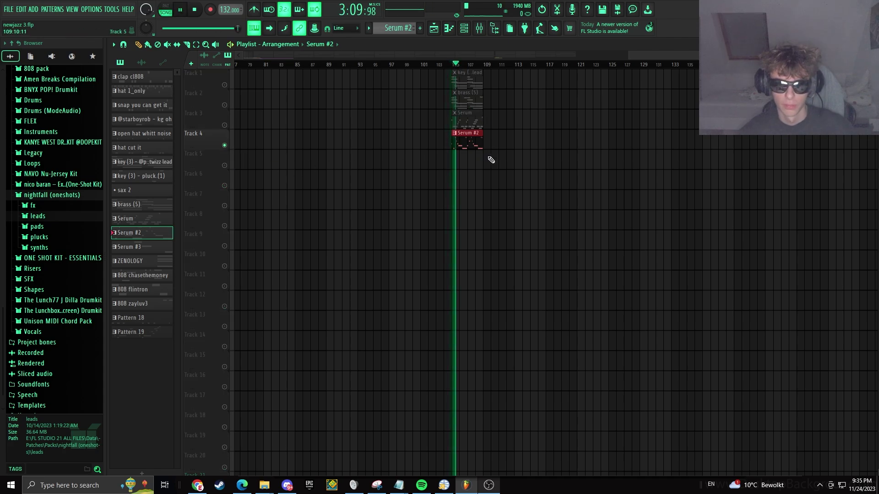
key("space")
Open the Serum #2 clip's notes in the piano roll and play them.
double_click(466, 146)
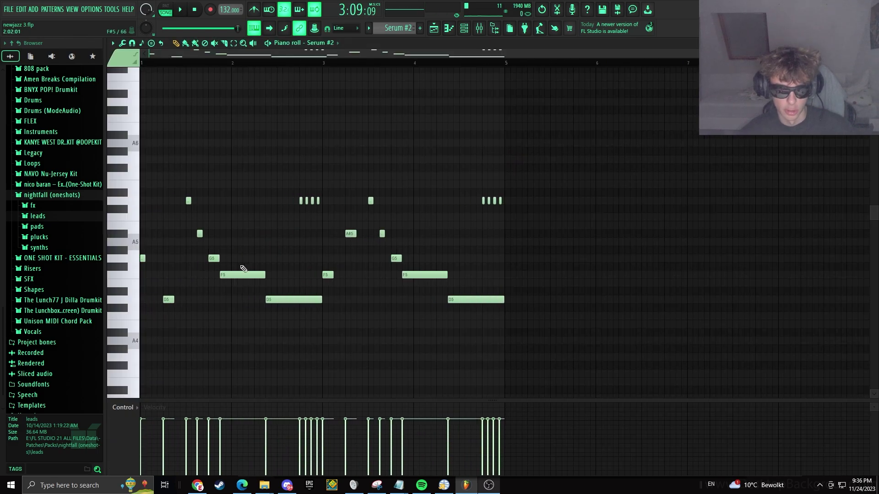
key("space")
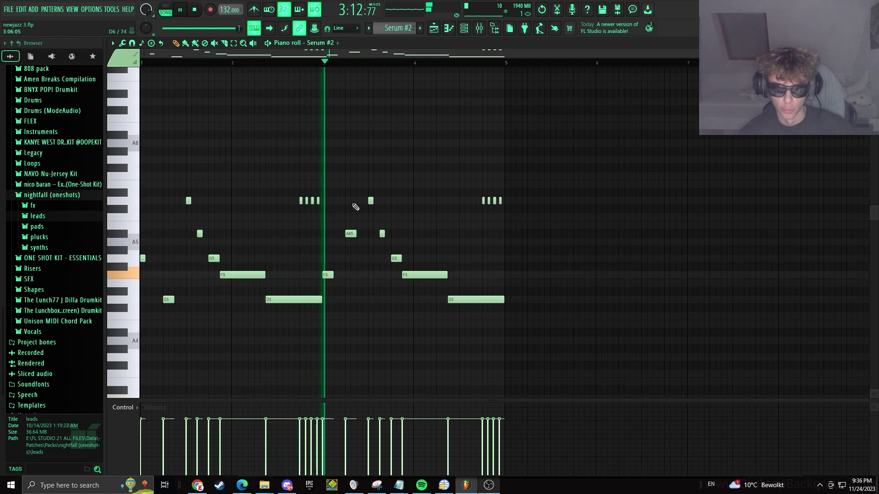
key("space")
Examine the oscillator and envelope settings of the Serum #2 synth, and close it and the channel rack.
left_click(463, 36)
left_click(462, 36)
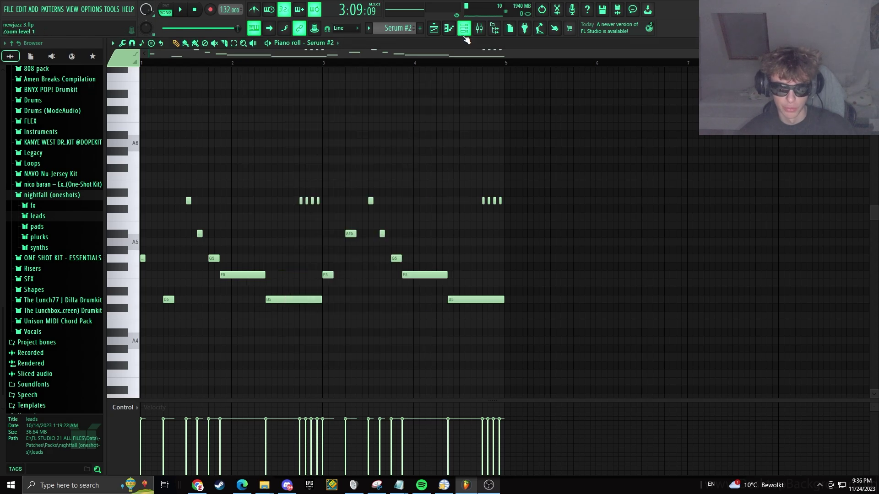
left_click(463, 36)
left_click(308, 240)
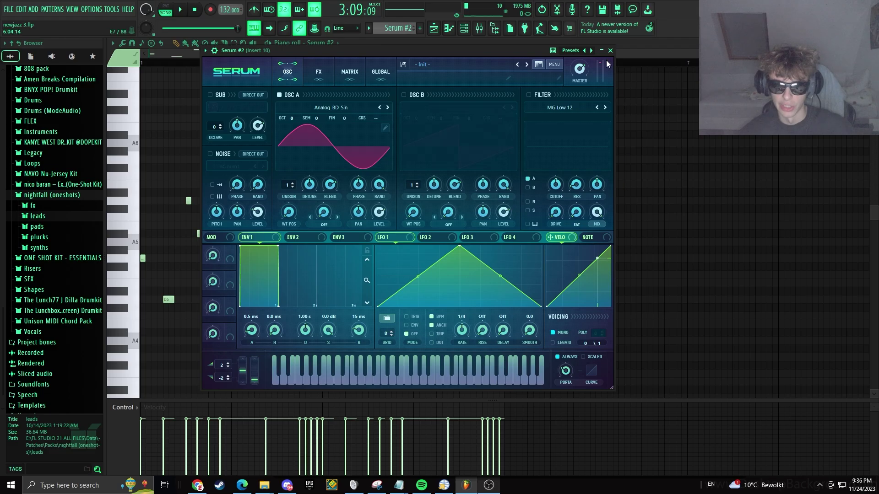
left_click(607, 57)
left_click(461, 83)
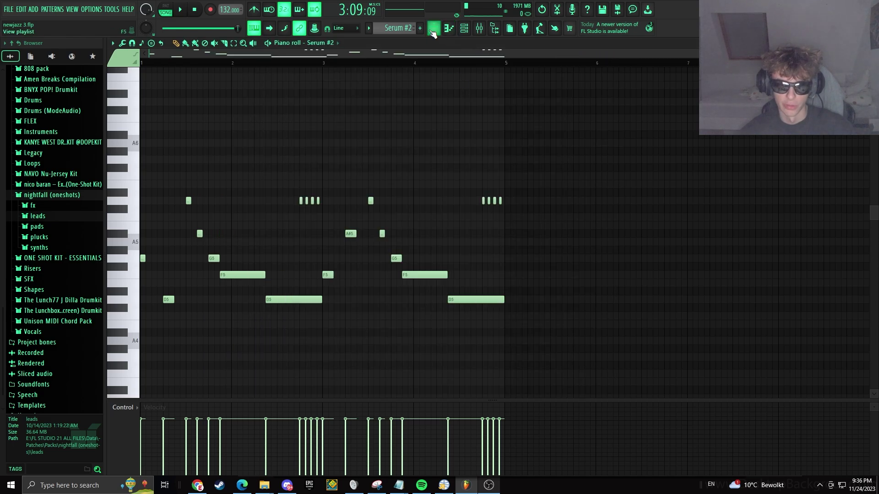
Play the playlist with the clips on Tracks 1 to 4 together.
left_click(434, 28)
key("space")
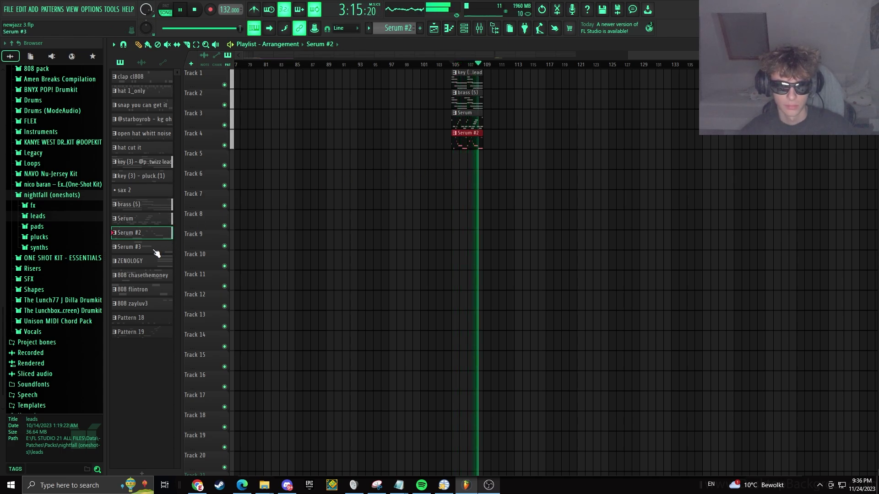
key("space")
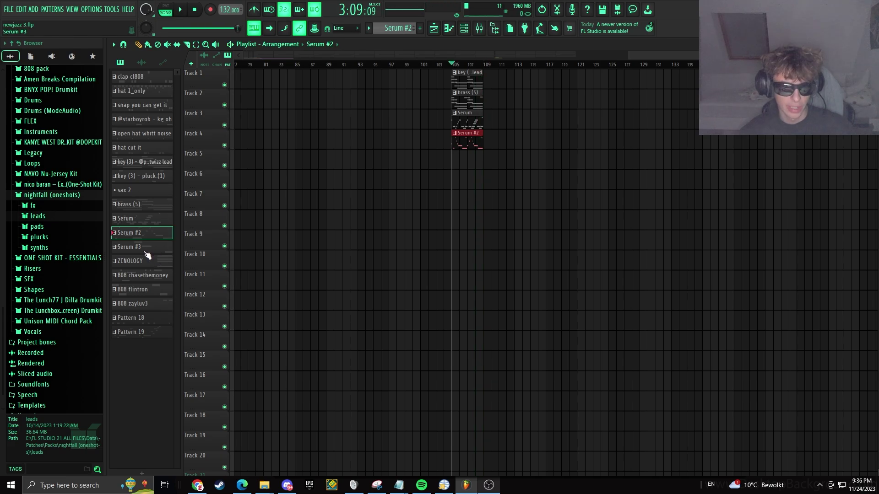
Place the Serum #3 pattern on Track 5 at bar 105 and play it with that track soloed.
left_click_drag(154, 255, 456, 158)
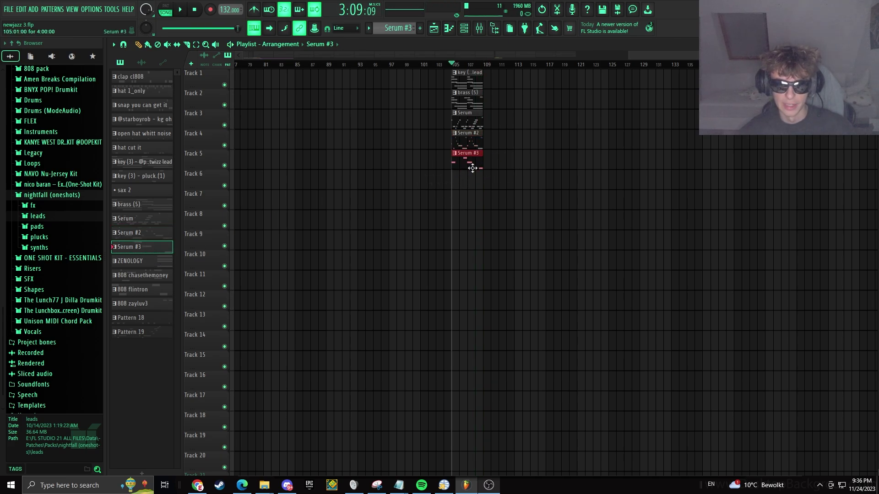
right_click(225, 165)
key("space")
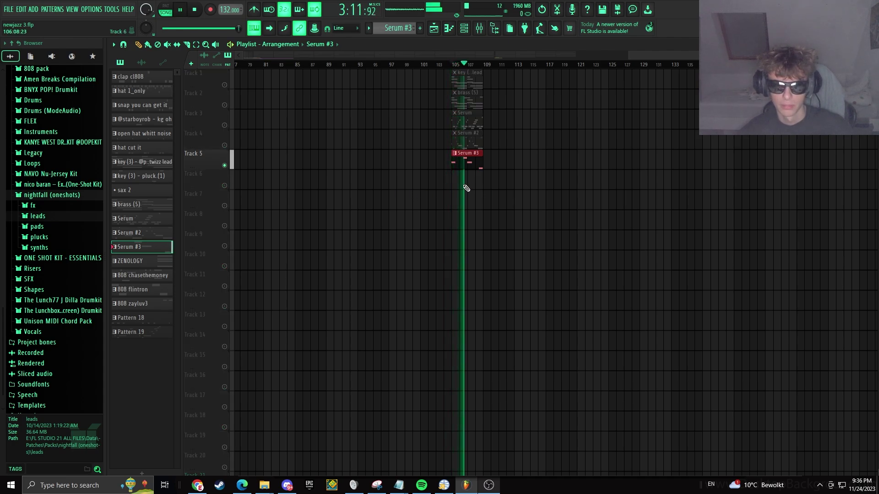
key("space")
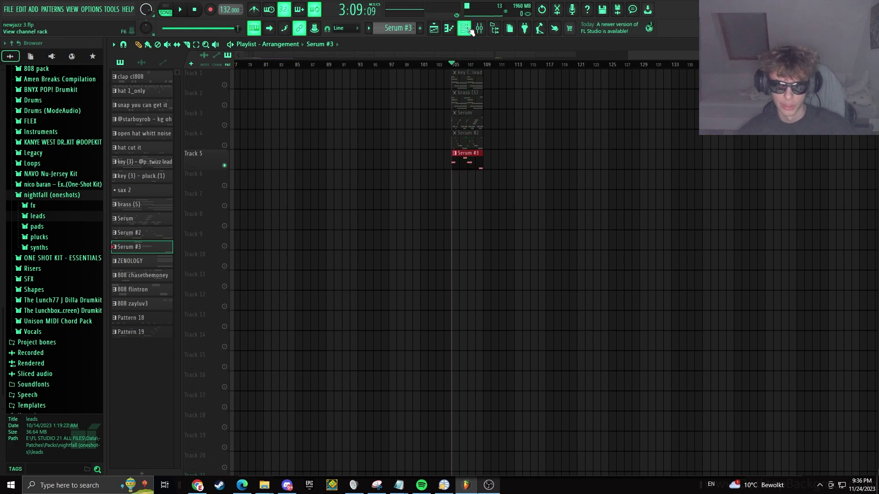
Examine the preset and oscillator settings of the Serum #3 synth and close it.
left_click(464, 29)
left_click(310, 257)
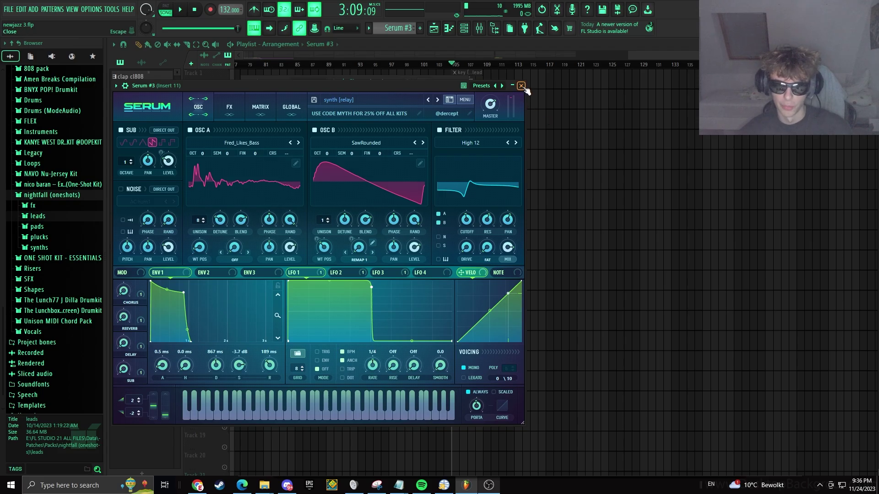
left_click(521, 86)
Unsolo Track 5 and play all five layered clips together.
left_click(225, 166)
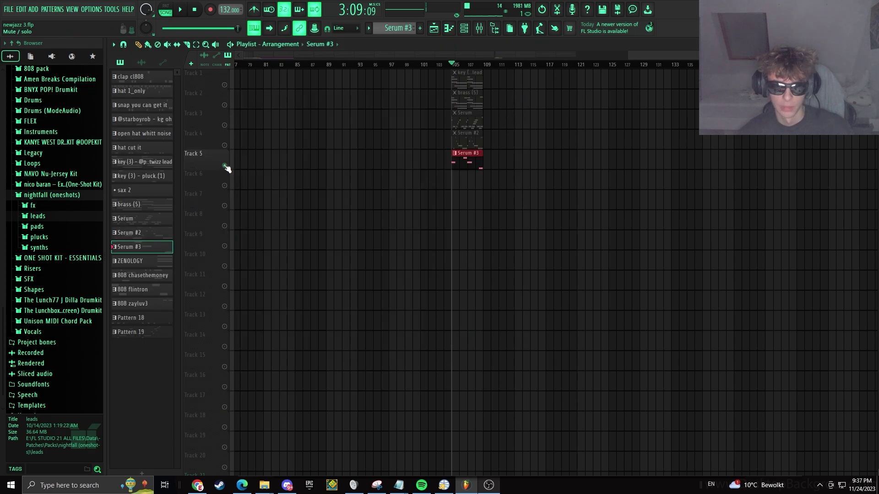
key("space")
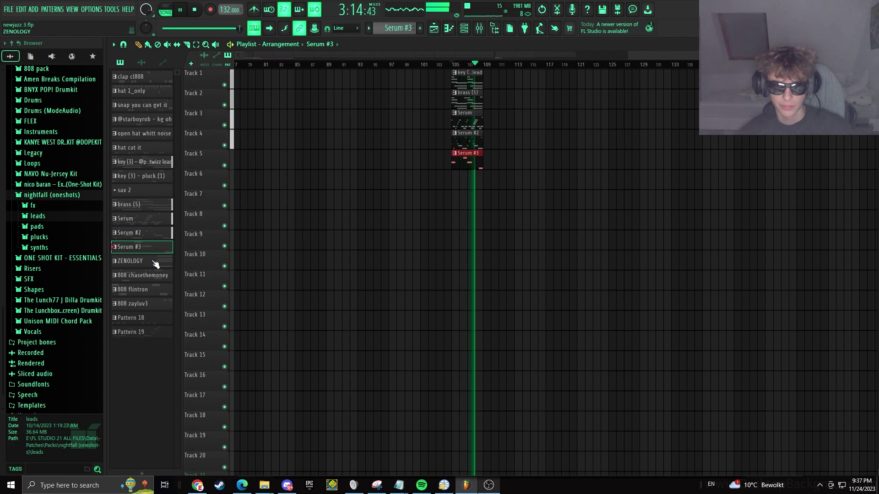
key("space")
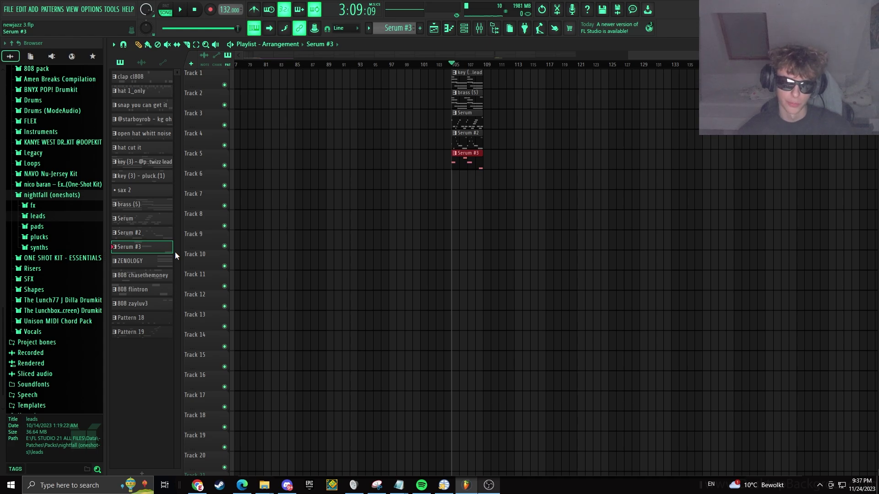
Place the ZENOLOGY pattern on Track 6 at bar 105 and solo that track.
left_click_drag(169, 260, 474, 185)
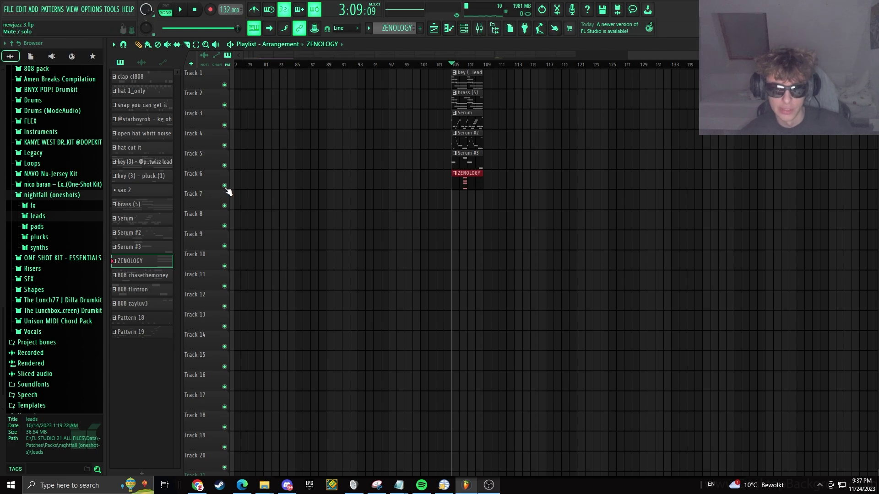
right_click(225, 186)
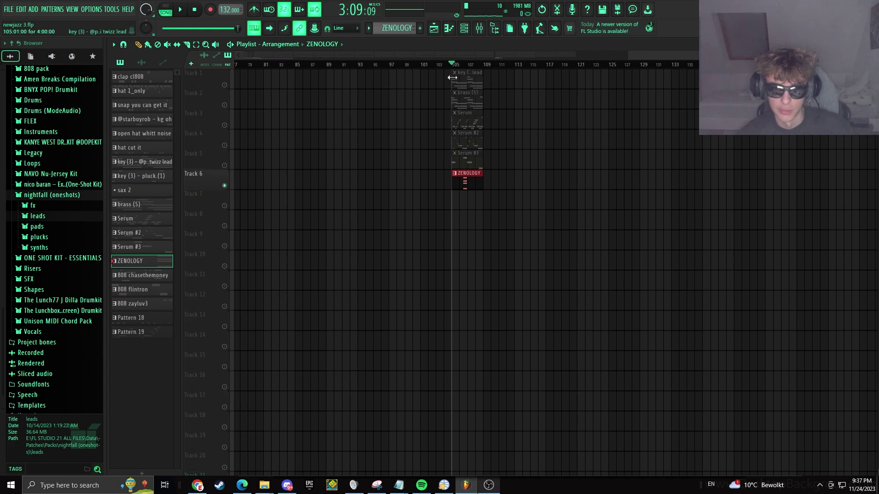
Play the soloed ZENOLOGY clip, and play all six layered clips from bar 105 with Track 6 unsoloed.
key("space")
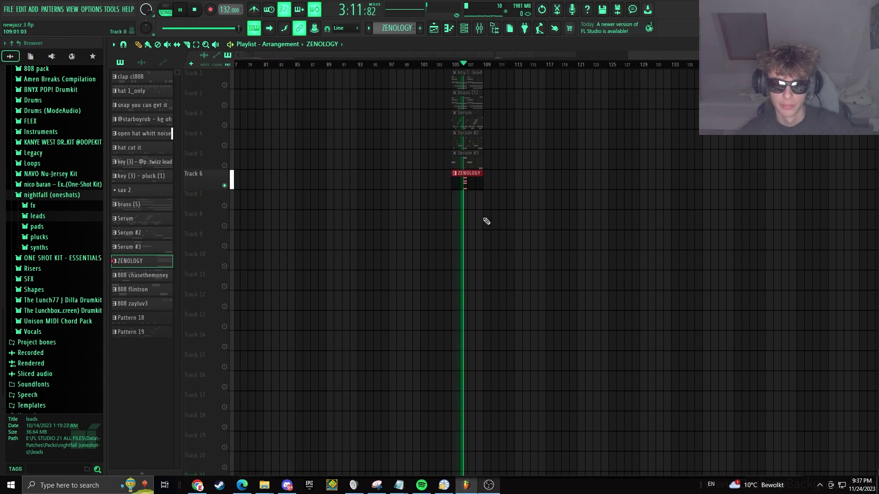
key("space")
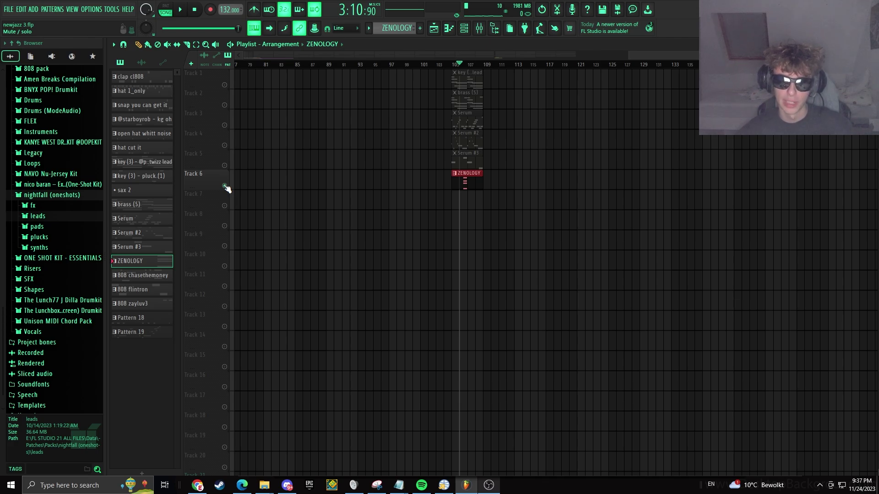
right_click(225, 186)
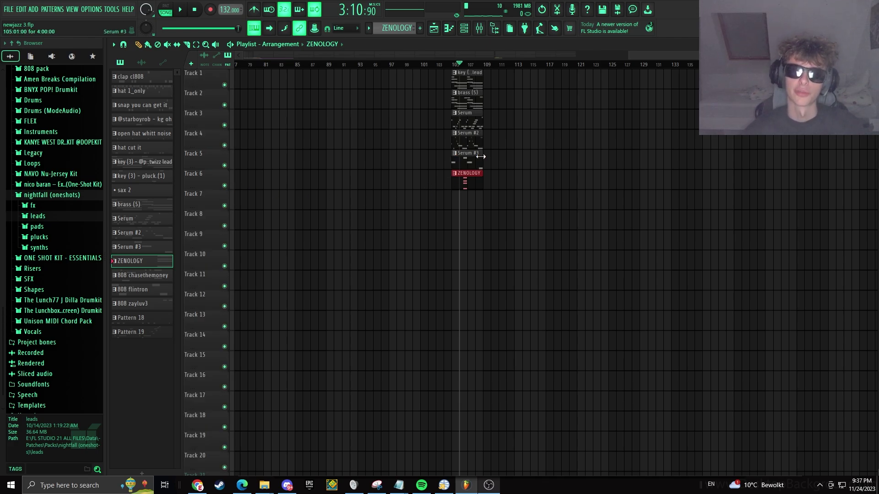
left_click(453, 64)
key("space")
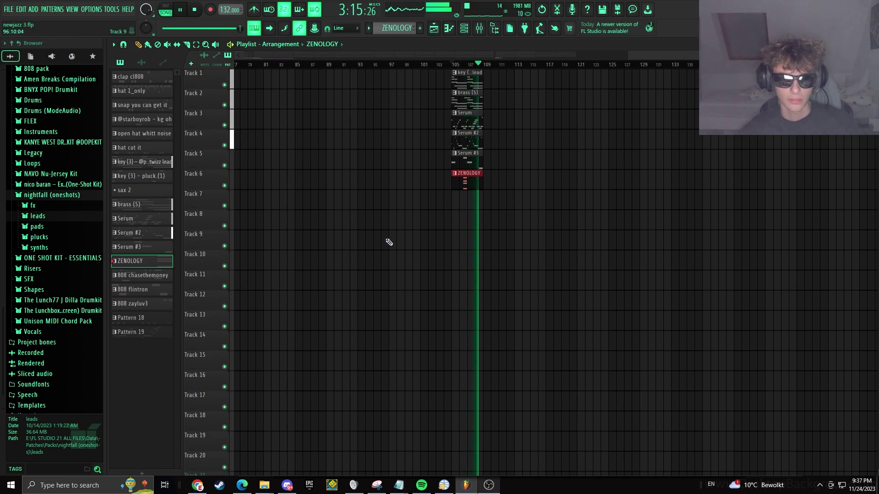
key("space")
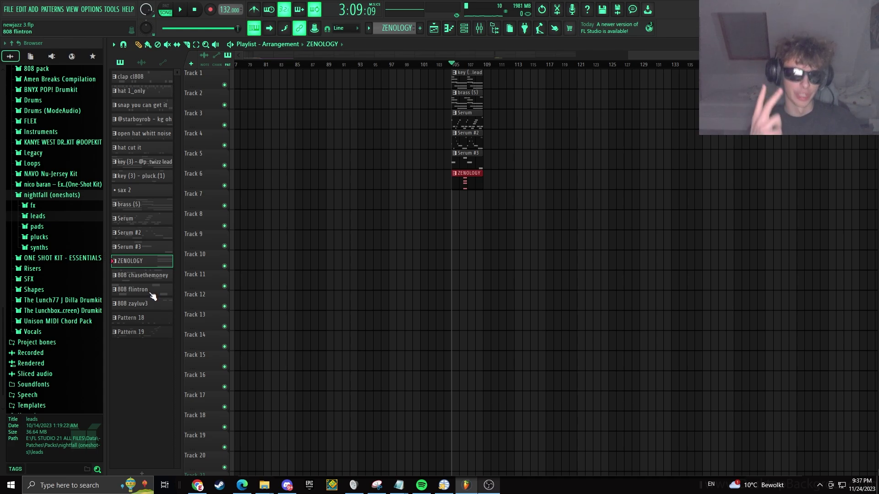
scroll(69, 229, "up", 5)
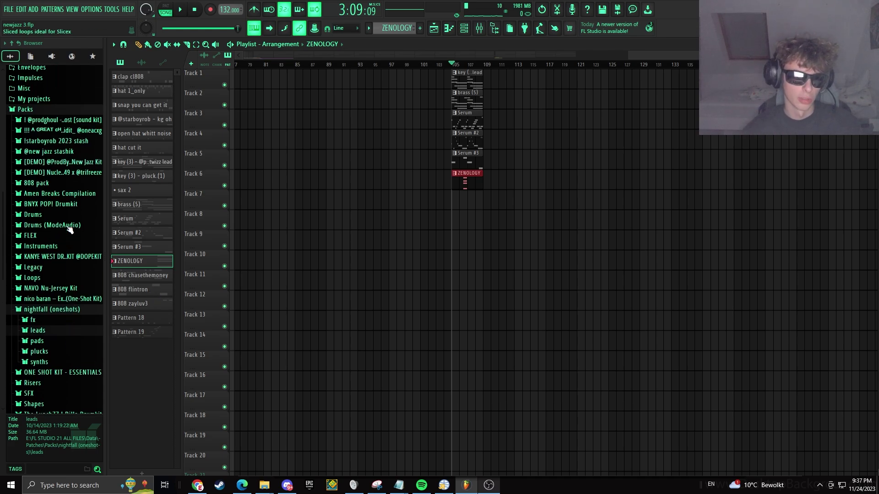
left_click(69, 153)
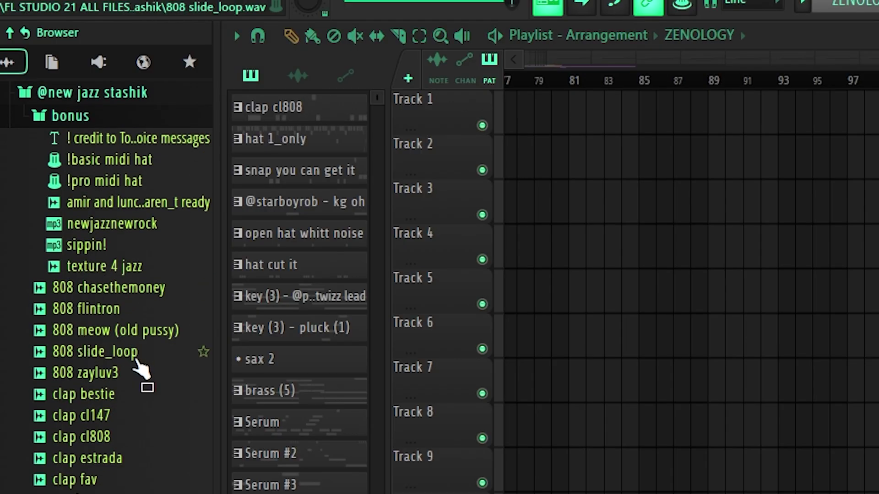
scroll(114, 298, "up", 3)
left_click(91, 241)
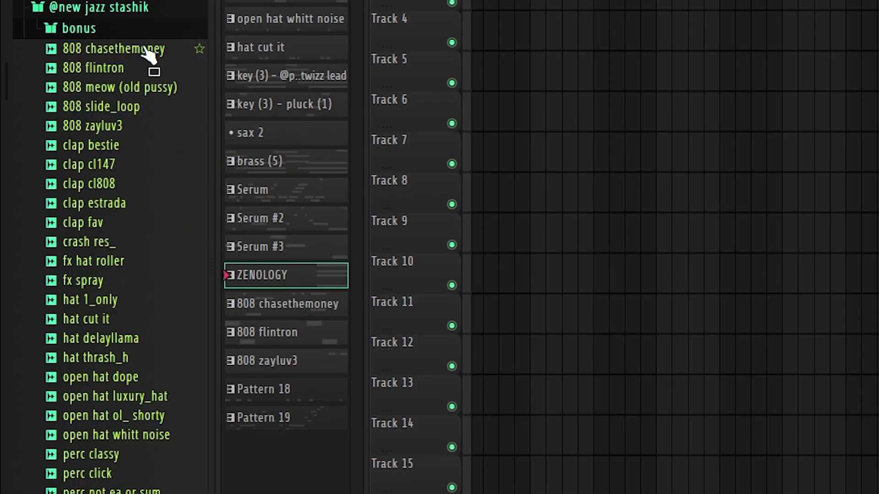
left_click(70, 150)
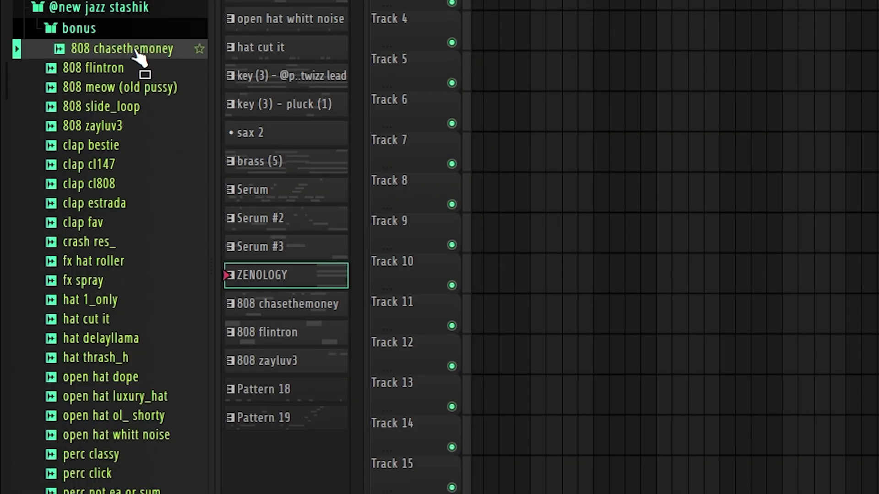
left_click(115, 71)
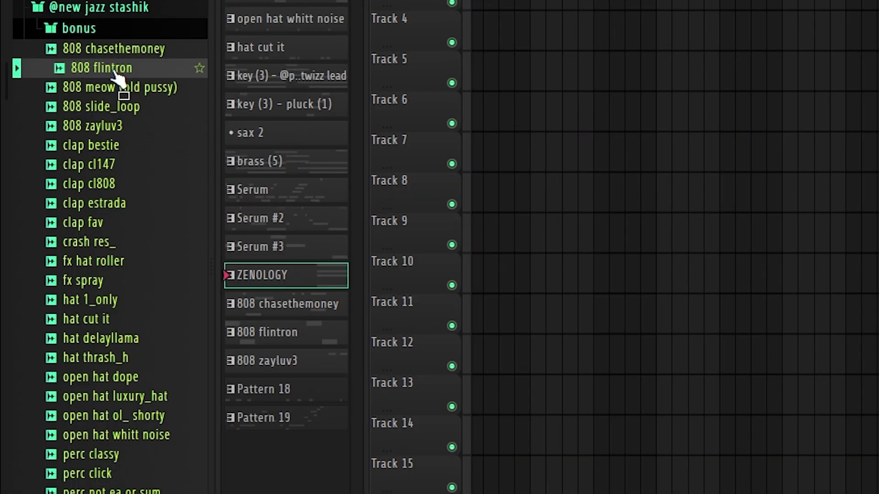
left_click(118, 125)
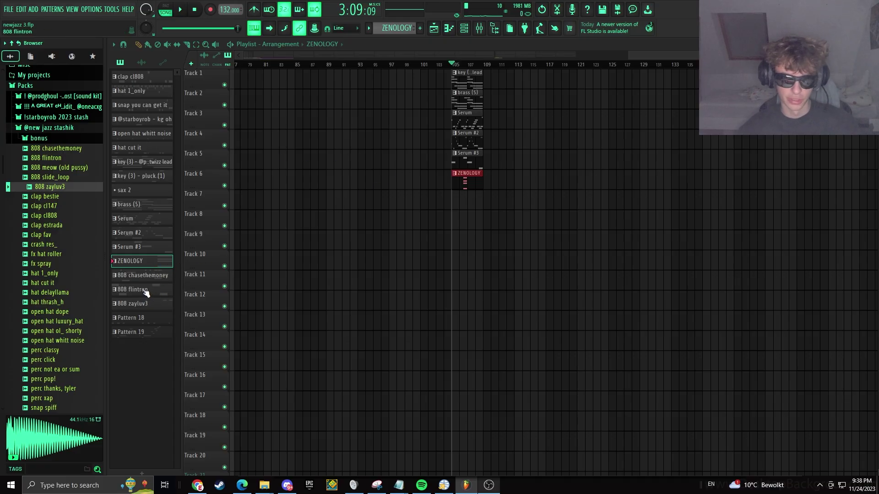
Place the 808 flintron pattern on Track 7 at bar 105 and audition its notes in the piano roll.
left_click_drag(487, 196, 481, 203)
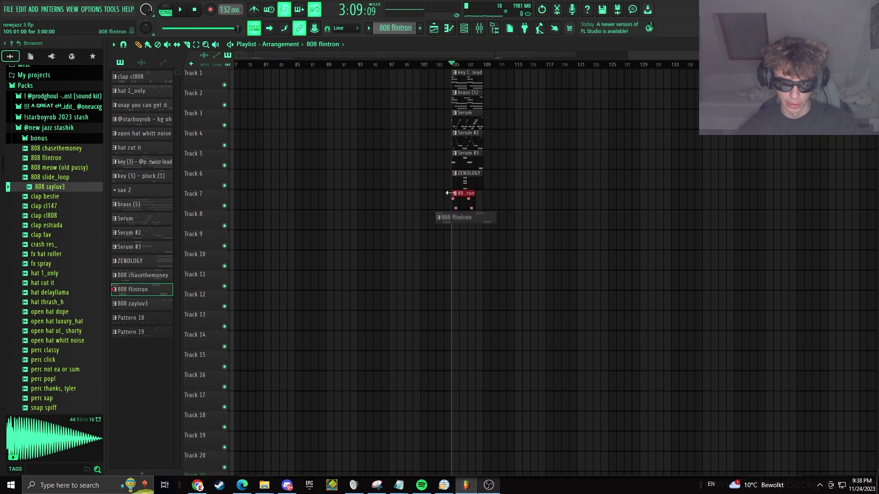
double_click(471, 197)
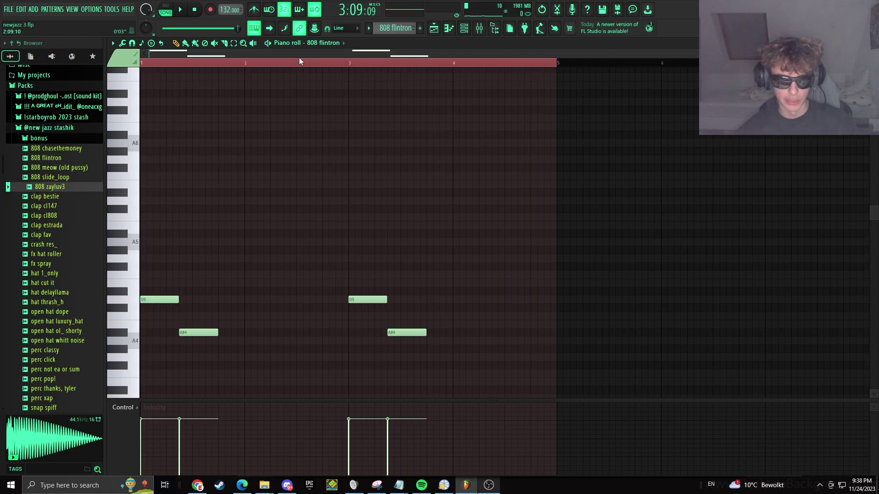
key("space")
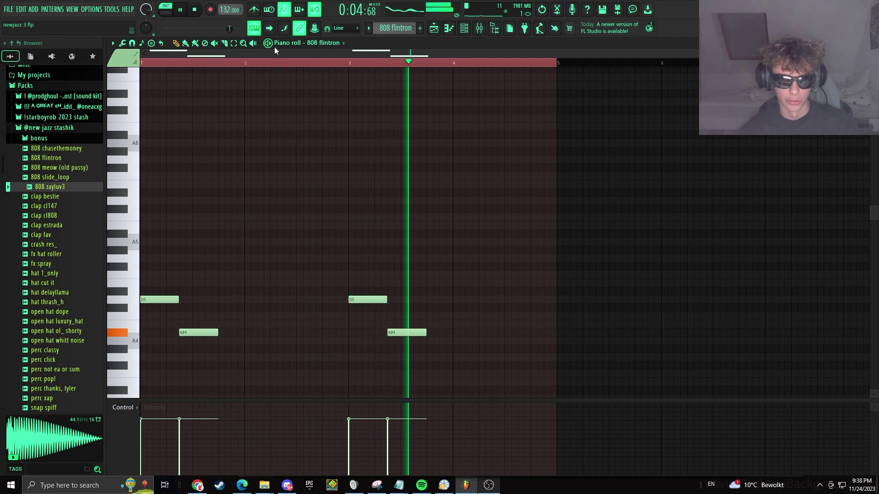
key("space")
left_click(433, 28)
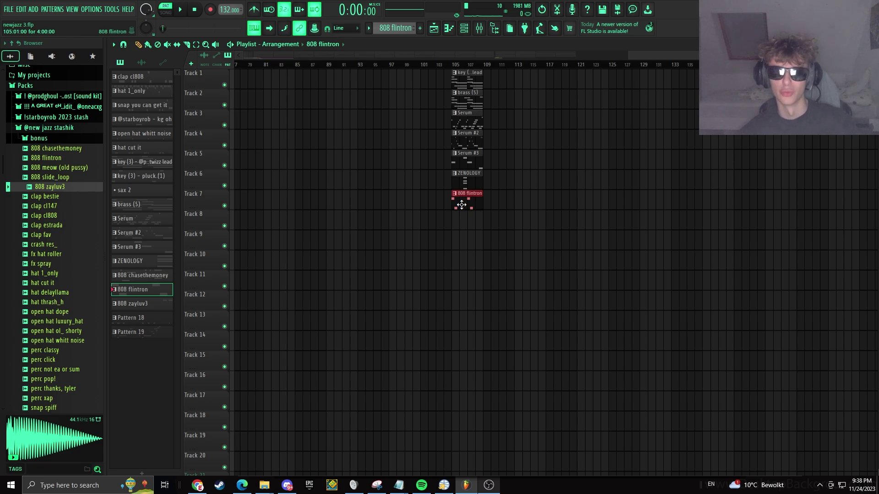
Place the 808 chasethemoney pattern on Track 8 at bar 105 and audition its notes in the piano roll.
left_click_drag(140, 276, 456, 219)
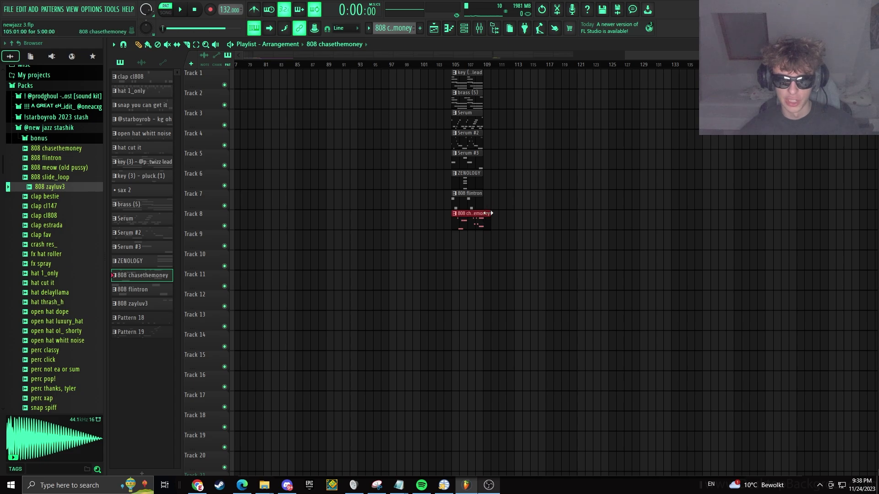
scroll(641, 279, "up", 3)
key("l")
key("space")
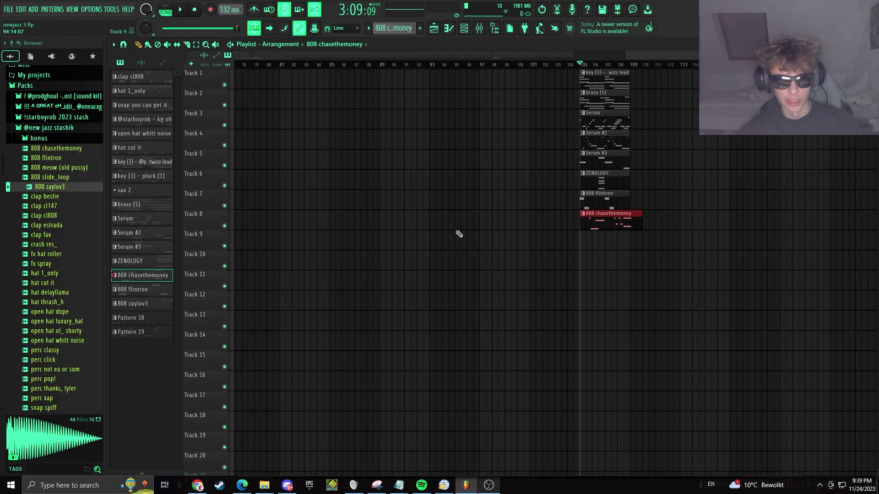
key("F7")
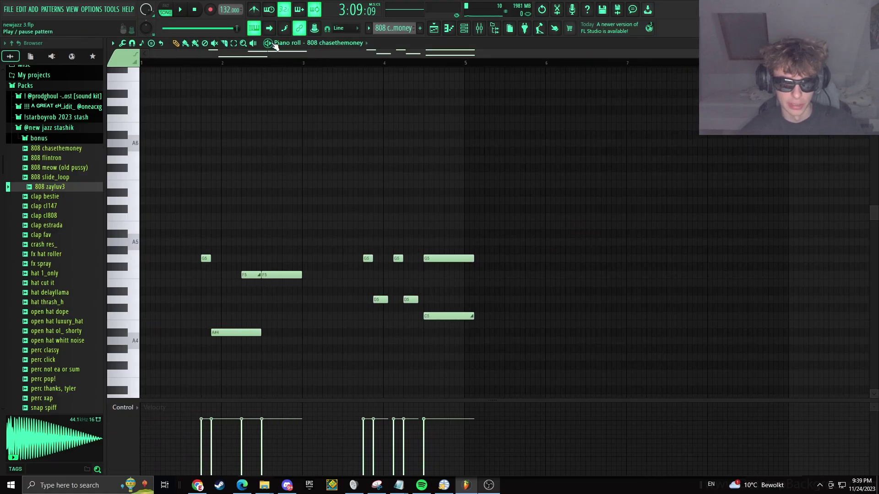
left_click(270, 44)
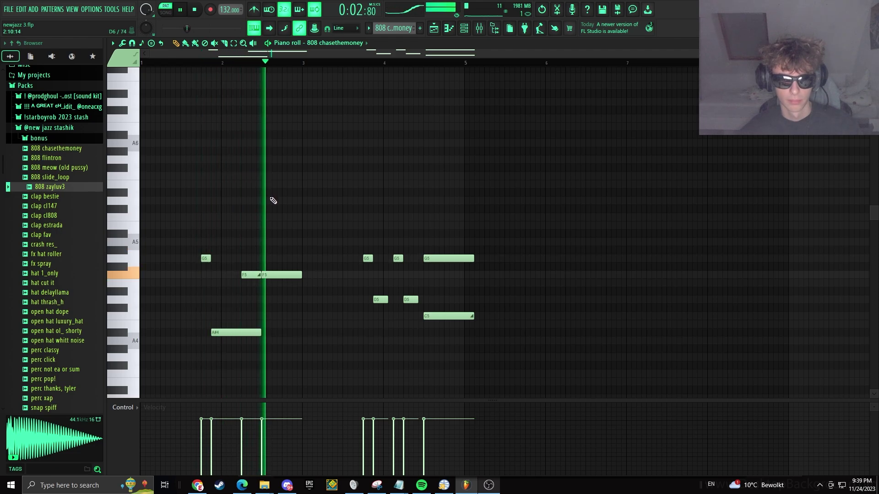
key("space")
key("F7")
Play the two 808 clips from bar 105 with the melody tracks muted, and play all eight tracks together.
left_click(774, 64)
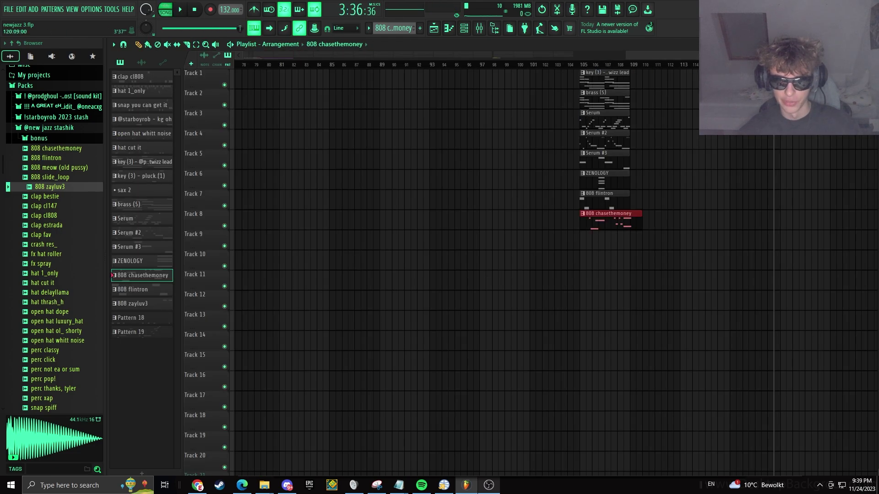
mouse_move(773, 65)
left_mouse_down()
mouse_move(877, 66)
mouse_move(556, 72)
left_mouse_up()
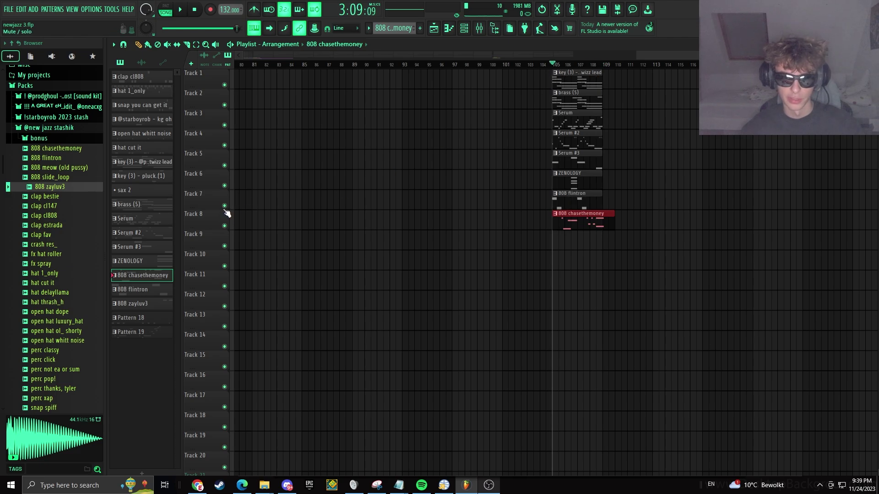
key("space")
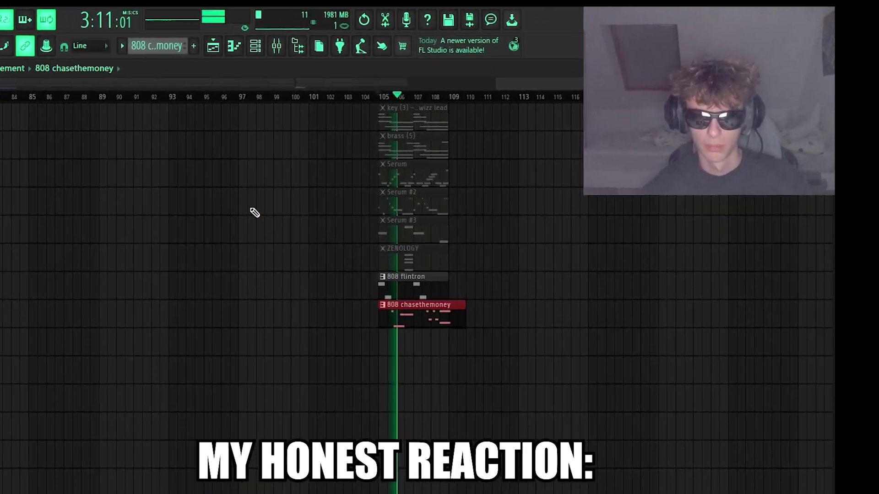
key("space")
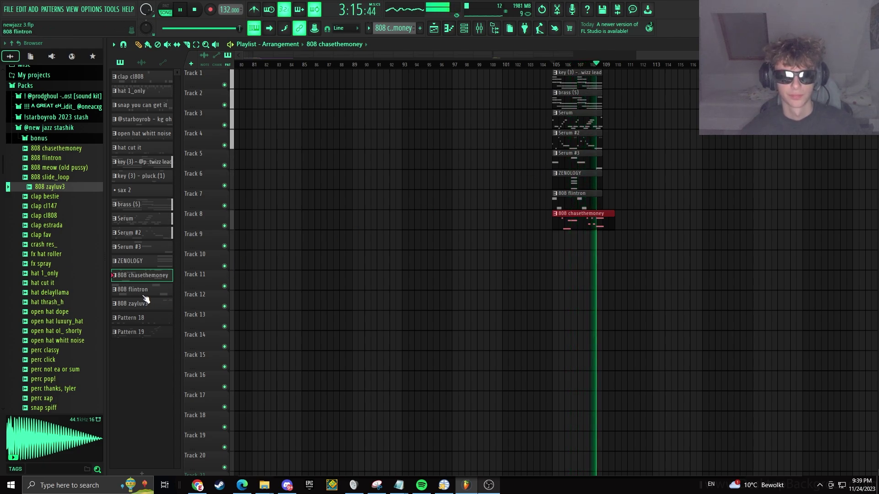
key("space")
Place the 808 zayluv3 pattern on Track 9 at bar 107 and duplicate the whole section to bar 109.
key("ctrl+a")
key("ctrl+b")
left_click_drag(146, 304, 580, 235)
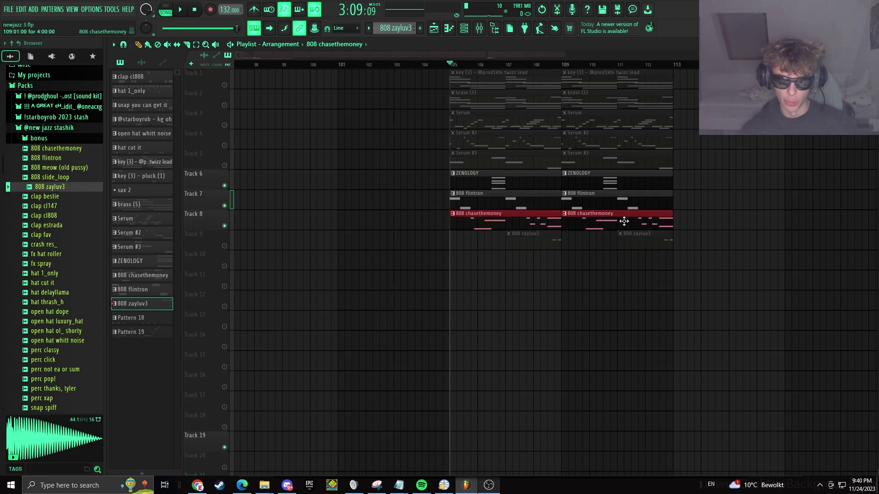
Mute Track 6, unmute Track 9 and play the three 808 tracks on their own from bar 105.
left_click(225, 186)
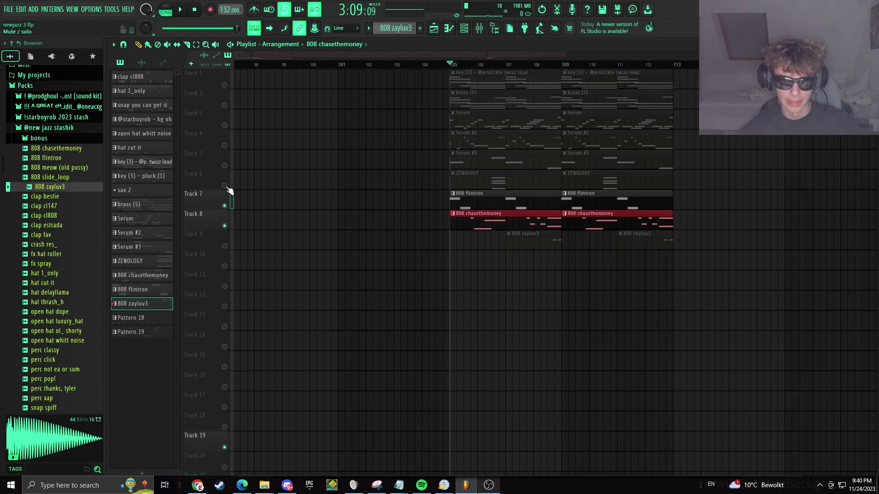
left_click(225, 246)
key("space")
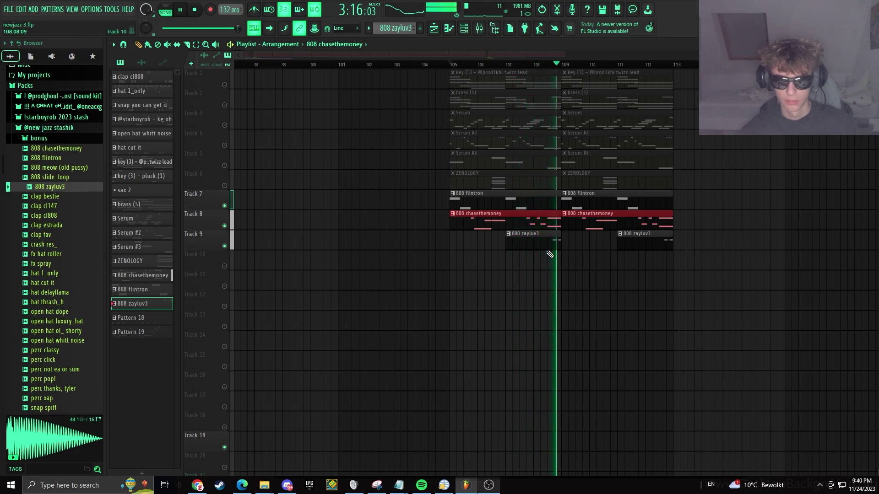
key("space")
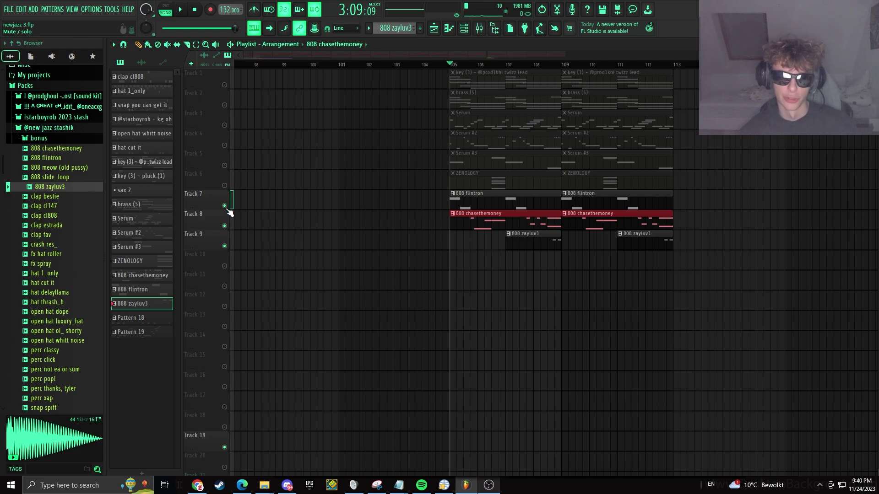
Reactivate all tracks and play the melodies together with the three 808 layers.
right_click(225, 205)
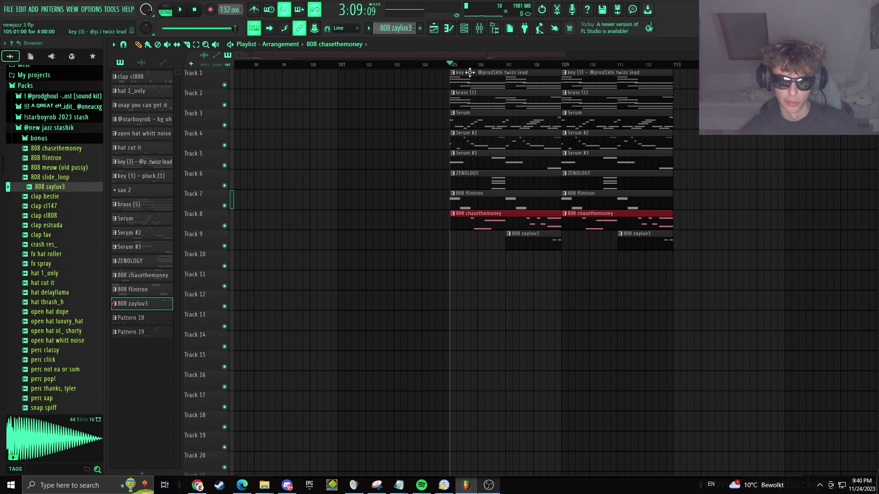
key("space")
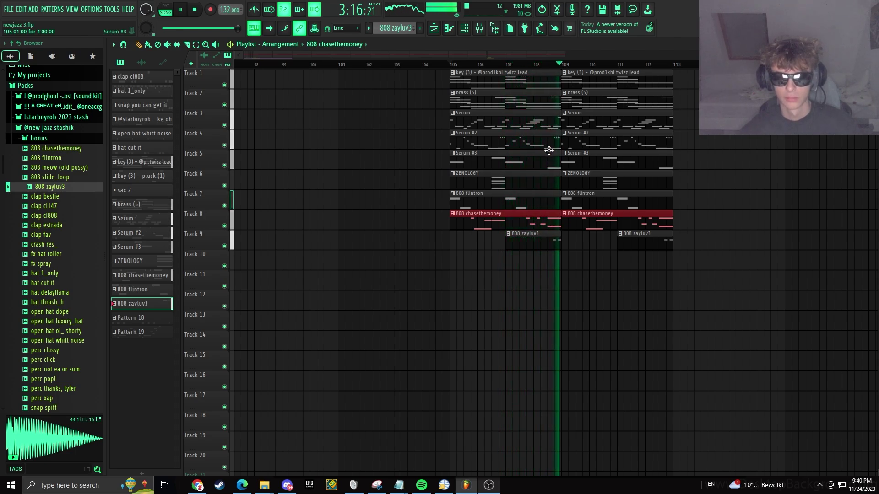
key("space")
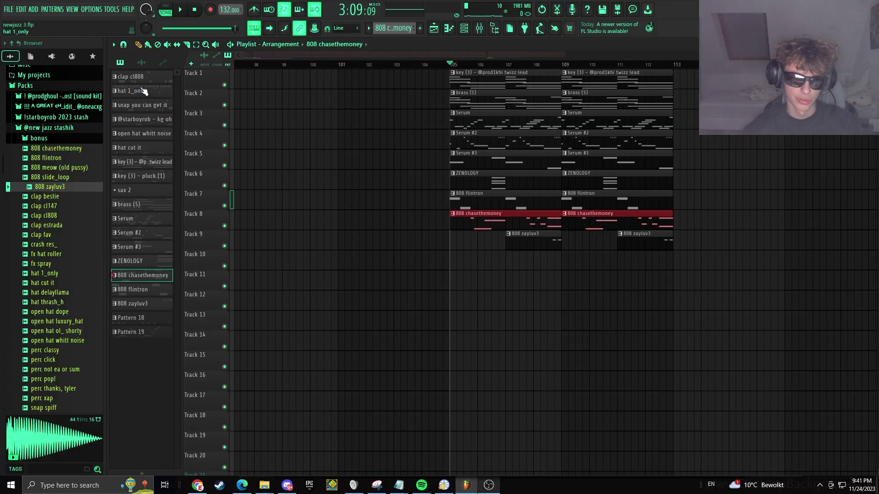
Place the hat 1_only pattern on Track 10 at bar 105, audition it with that track soloed, and unsolo it.
left_click_drag(144, 91, 448, 264)
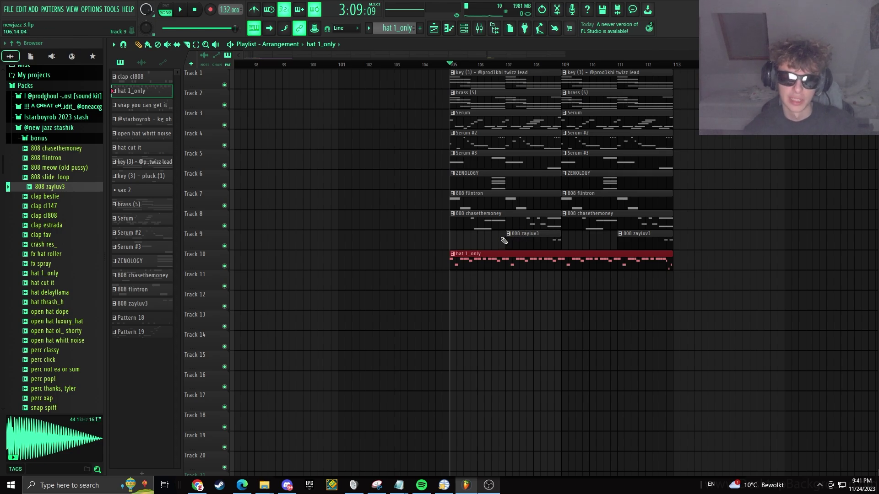
left_click(224, 266, "ctrl")
key("space")
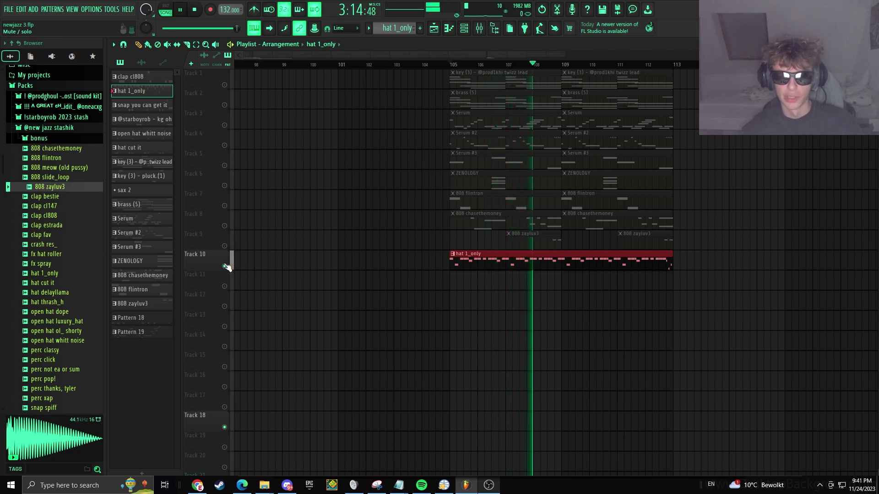
key("space")
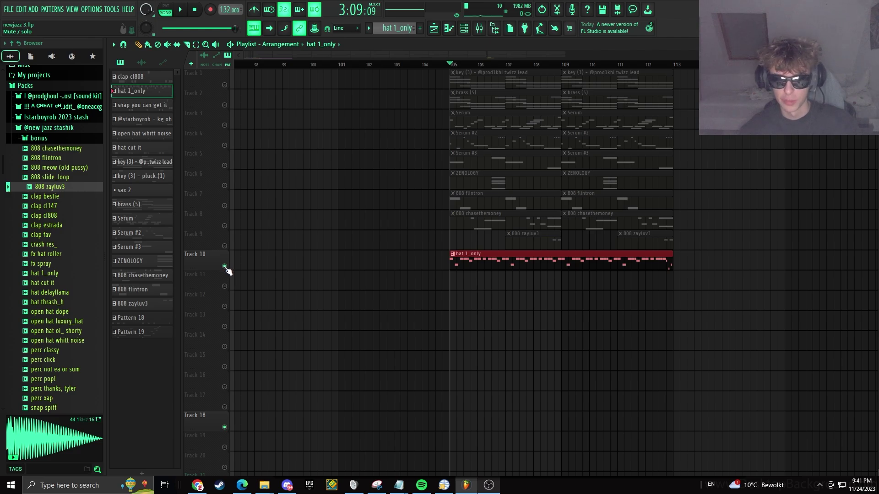
left_click(225, 267, "ctrl")
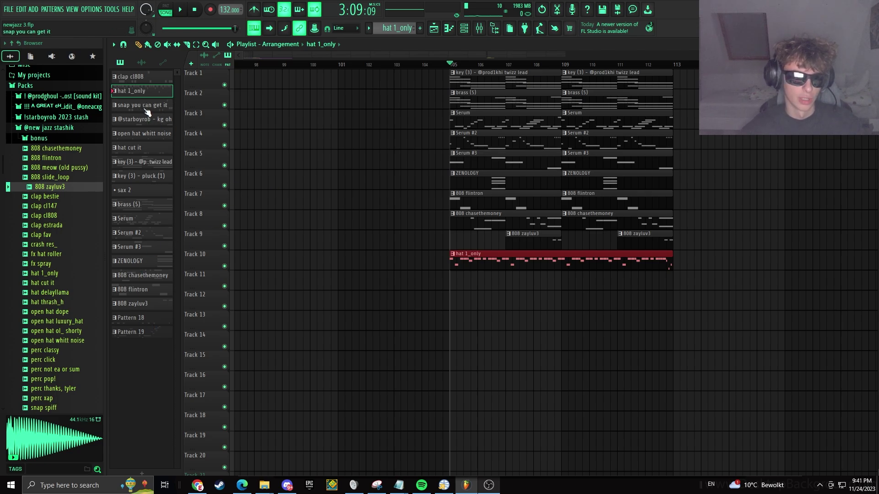
Place the snap you can get it pattern on Track 11 and the clap cl808 pattern on Track 12, both at bar 105.
left_click_drag(148, 112, 448, 281)
left_click_drag(141, 78, 450, 296)
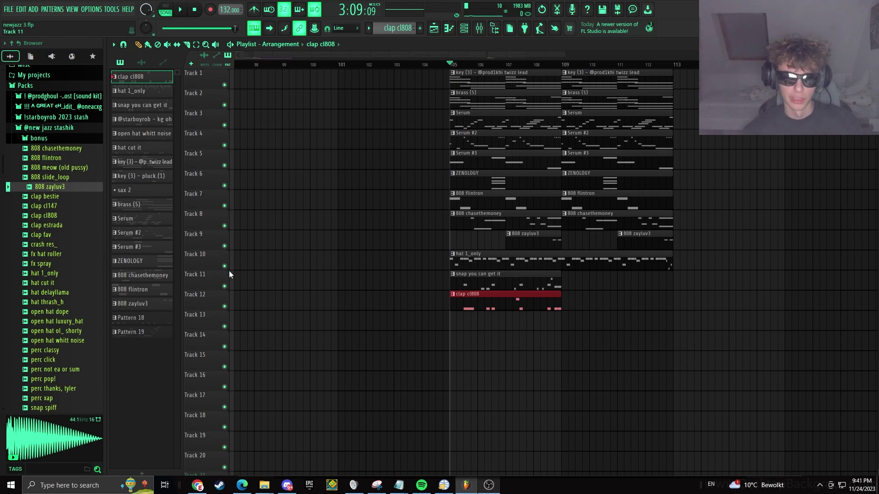
Play the hat, snap and clap tracks on their own, and duplicate the snap and clap clips to bar 109.
right_click(225, 306)
left_click(224, 287)
left_click(224, 266)
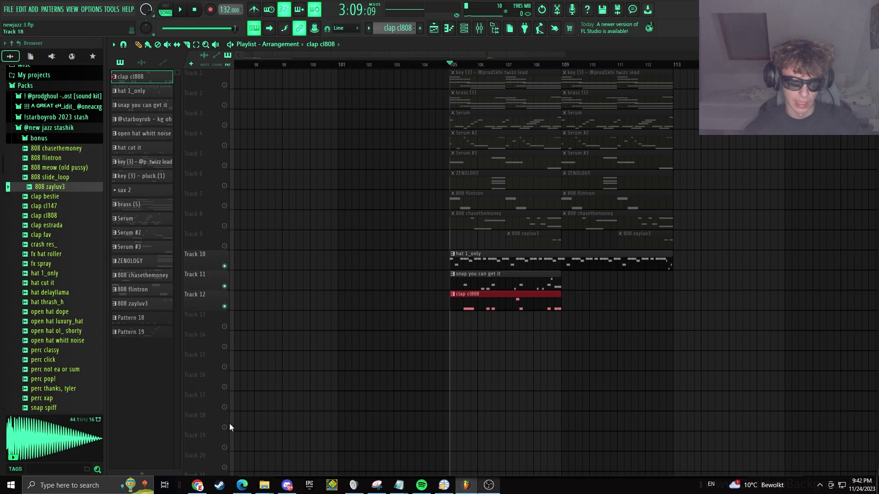
key("space")
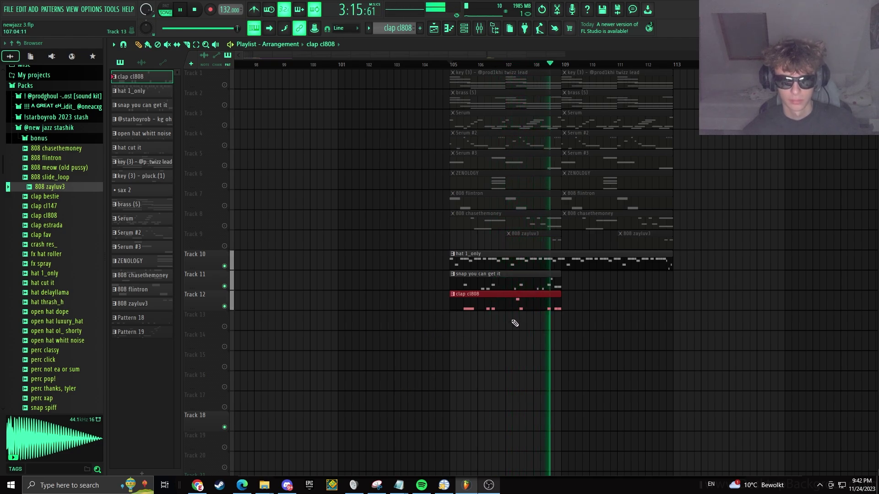
key("space")
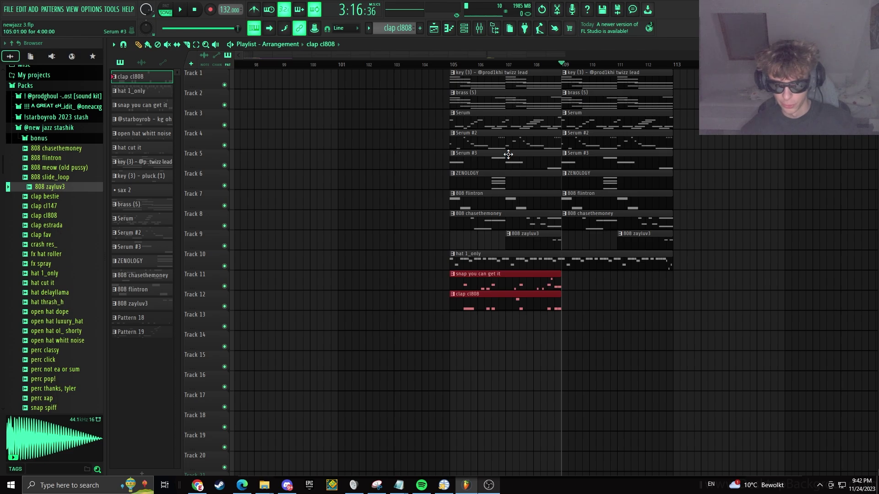
key("ctrl+b")
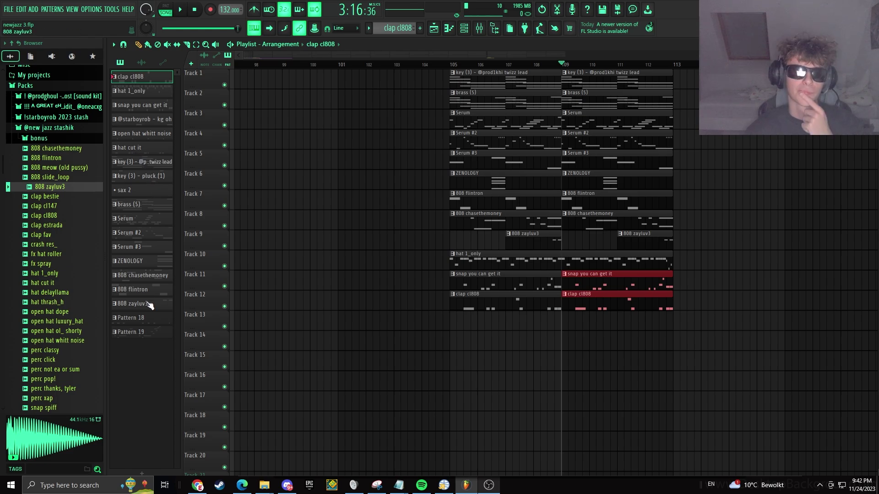
Place Pattern 18 on Track 13 at bar 105, audition it from there with that track soloed, and unsolo it.
left_click_drag(151, 320, 451, 320)
right_click(225, 327)
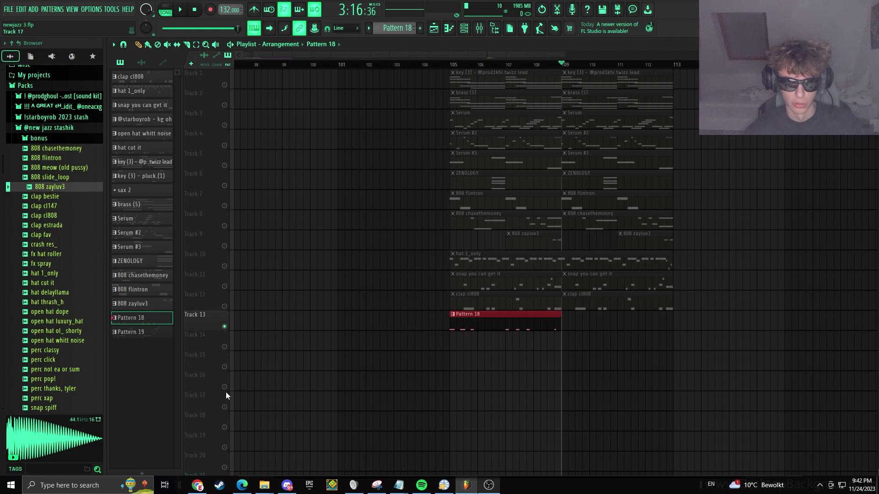
left_click(224, 427)
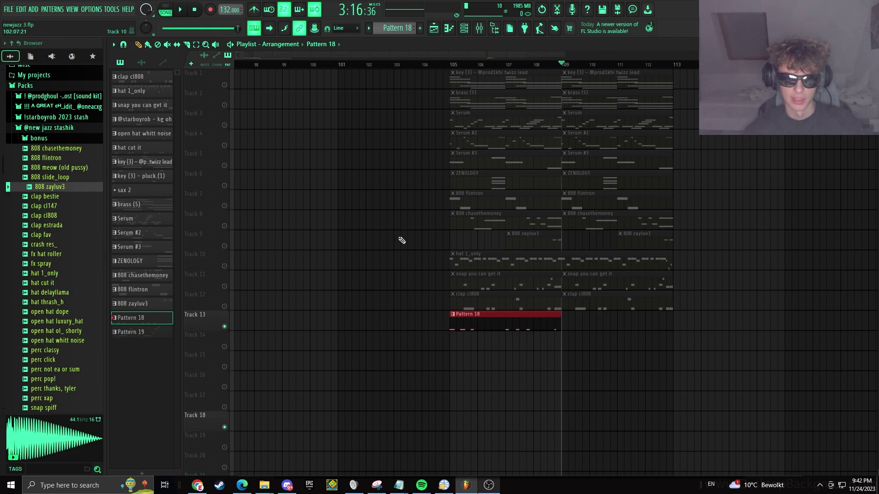
left_click(453, 66)
key("space")
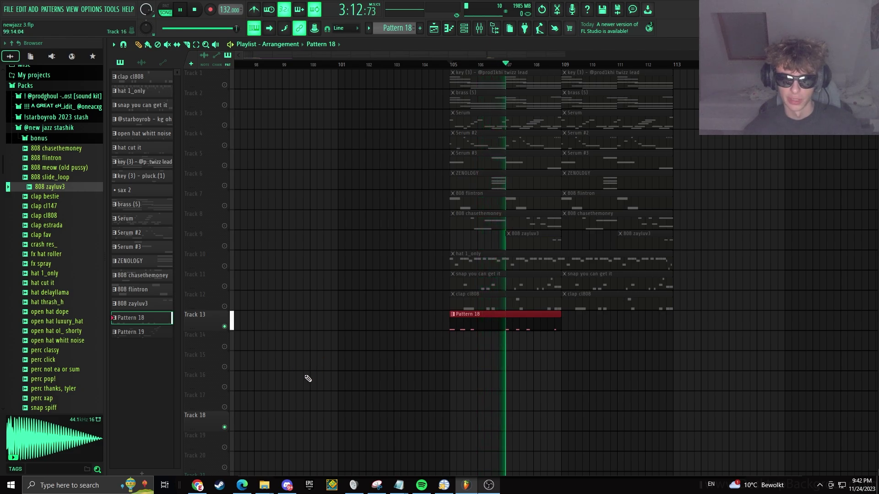
key("space")
right_click(224, 428)
right_click(225, 428)
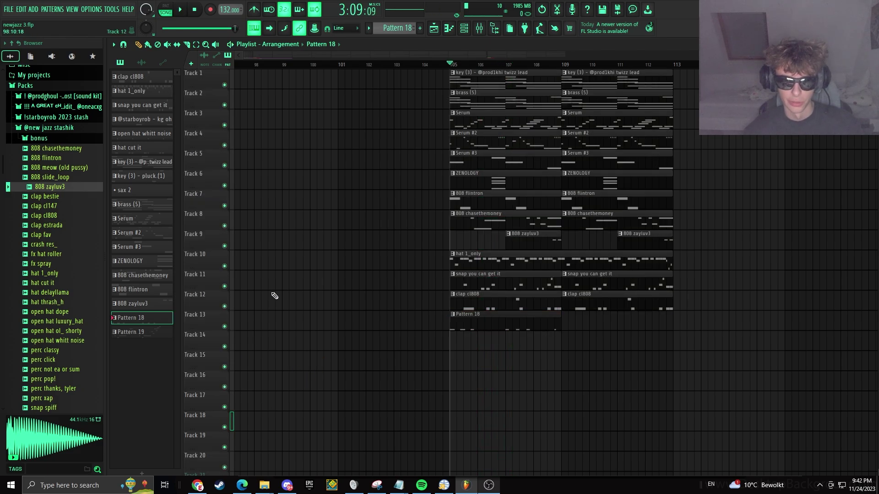
Isolate Tracks 10 to 13 and play the hat, snap, clap and Pattern 18 layers together from bar 105.
right_click(225, 287)
left_click(225, 306)
left_click(224, 326)
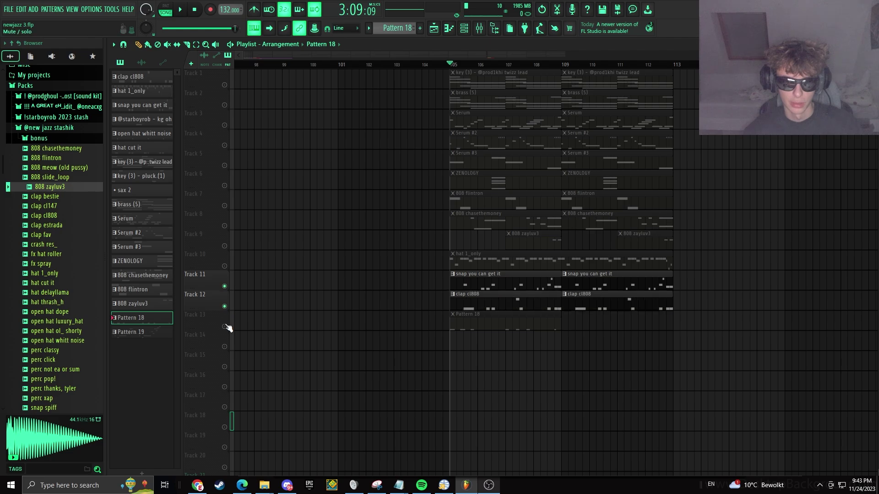
left_click(225, 266)
key("space")
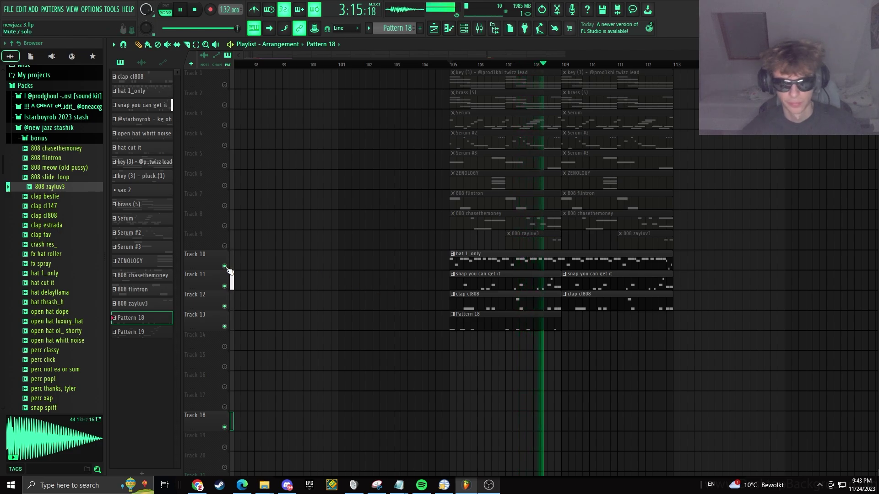
key("space")
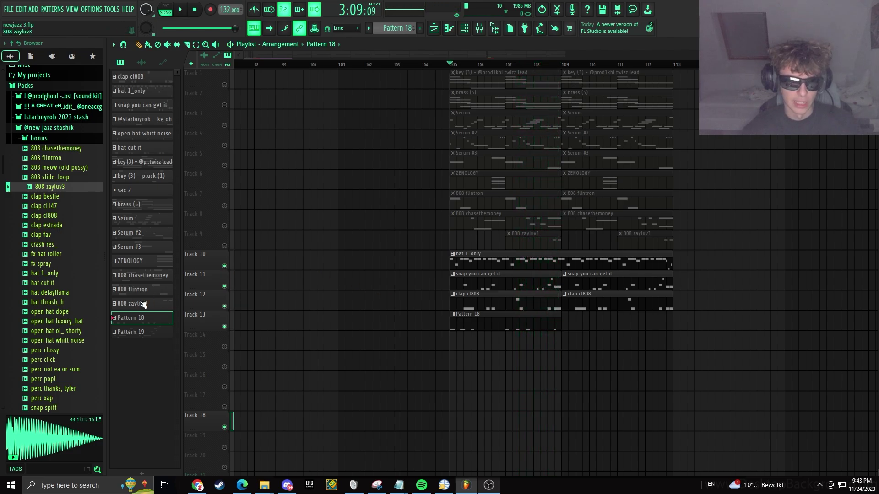
Place the kg oh pattern on Track 14 at bar 105, audition it with the other drum tracks, and reactivate all tracks.
left_click(144, 120)
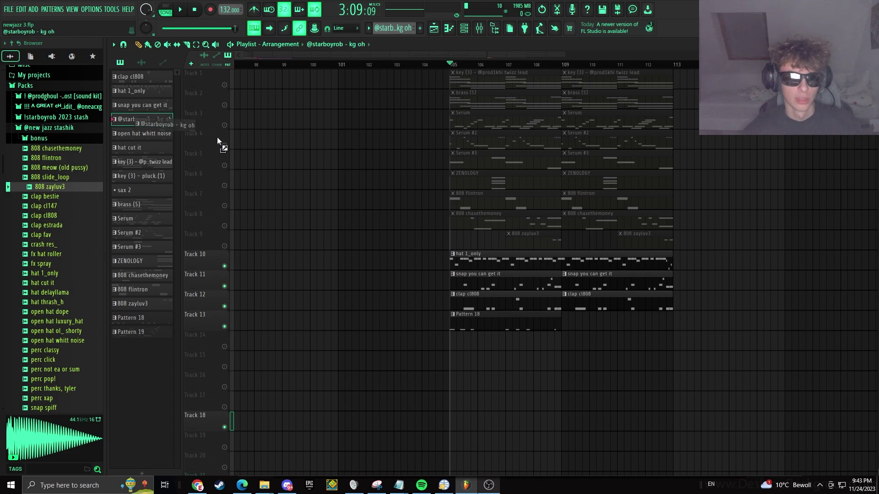
left_click(447, 342)
left_click(226, 346)
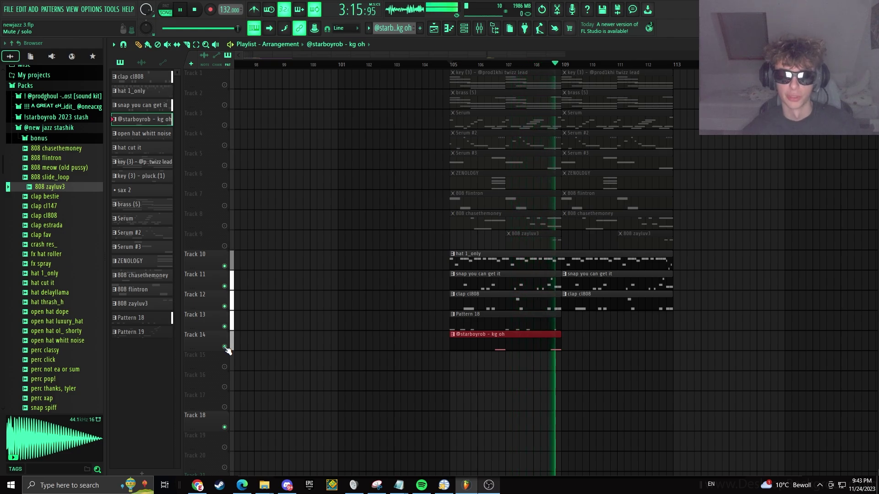
key("space")
right_click(225, 347)
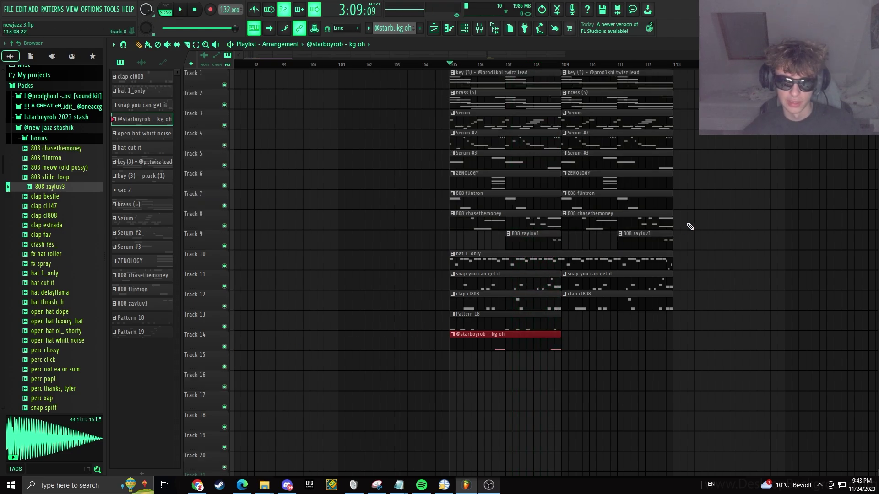
Play all the layers together from bar 105, and return the playhead to the start of the full arrangement.
key("space")
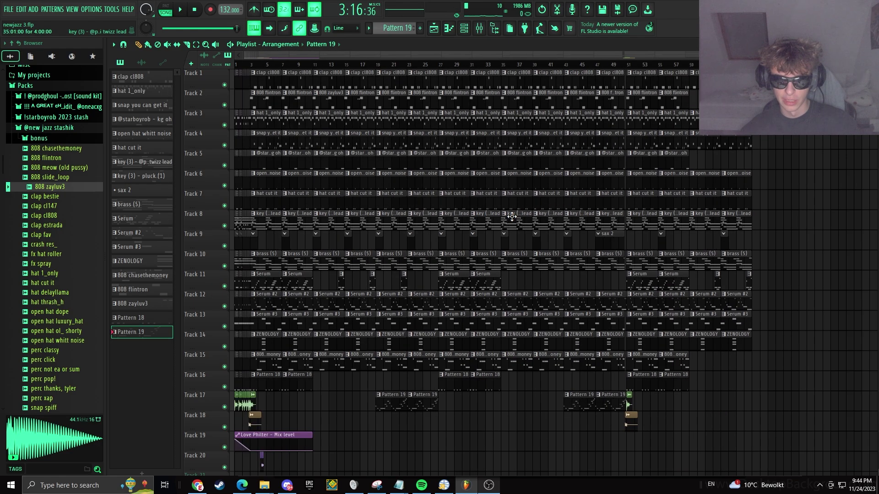
mouse_move(360, 65)
left_mouse_down()
mouse_move(415, 65)
mouse_move(344, 66)
mouse_move(367, 67)
left_mouse_up()
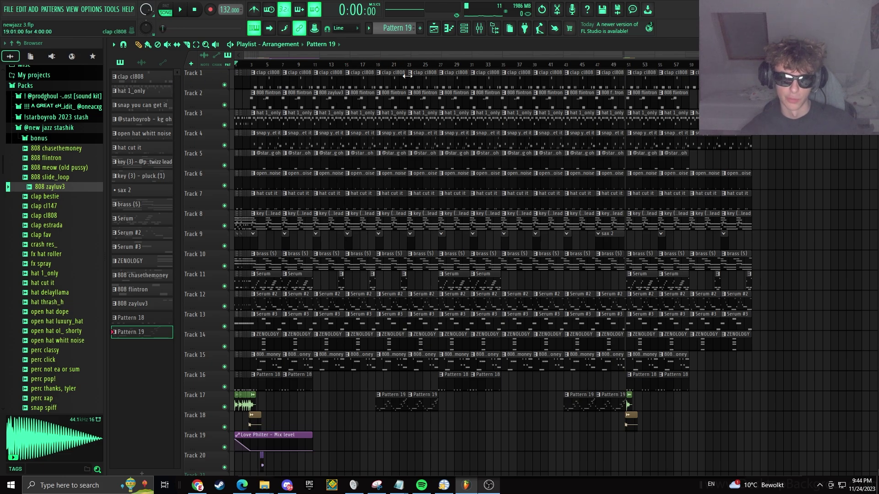